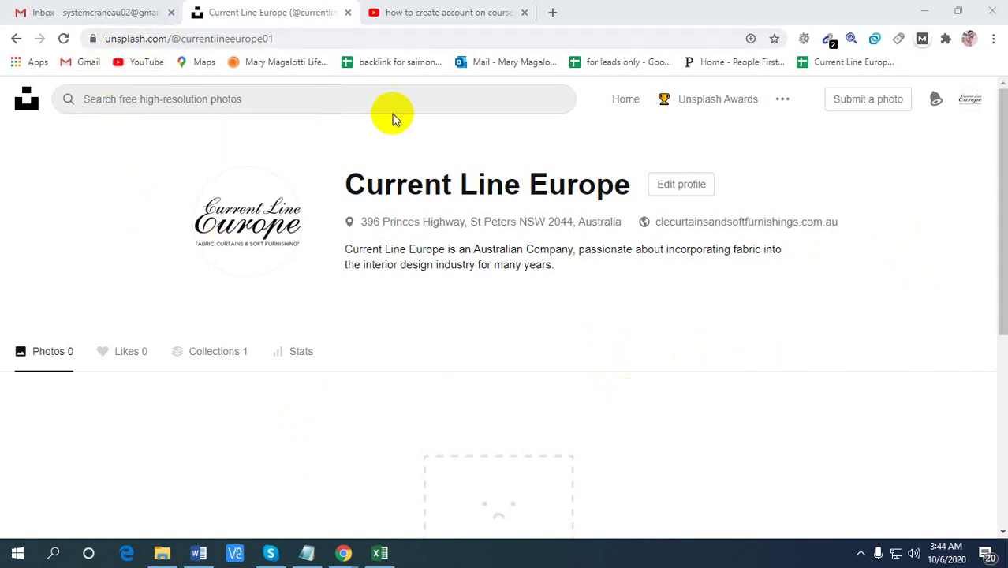
- Log out of the current Unsplash account from the avatar menu
{"action": "left_click", "coordinate": [975, 107]}
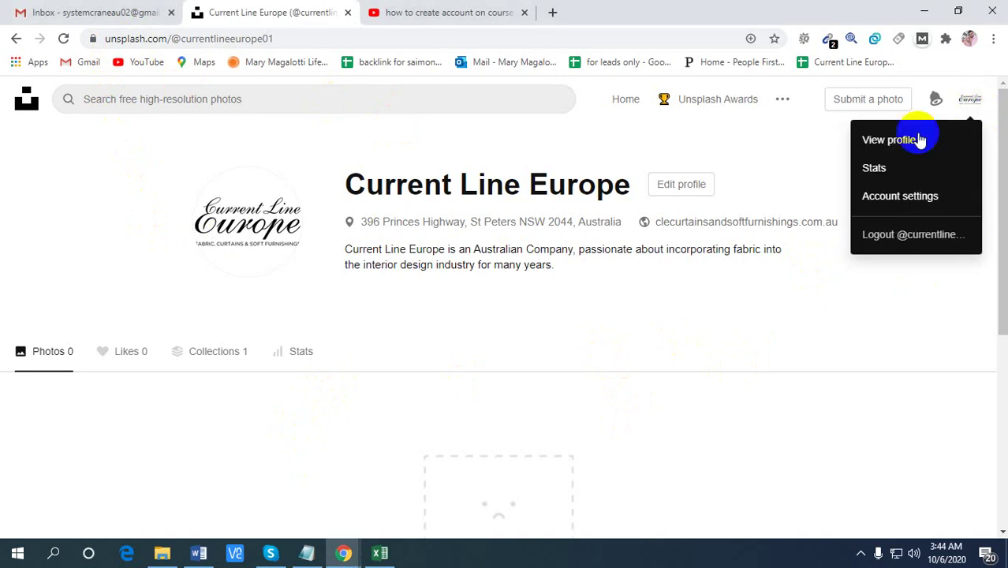
{"action": "left_click", "coordinate": [907, 236]}
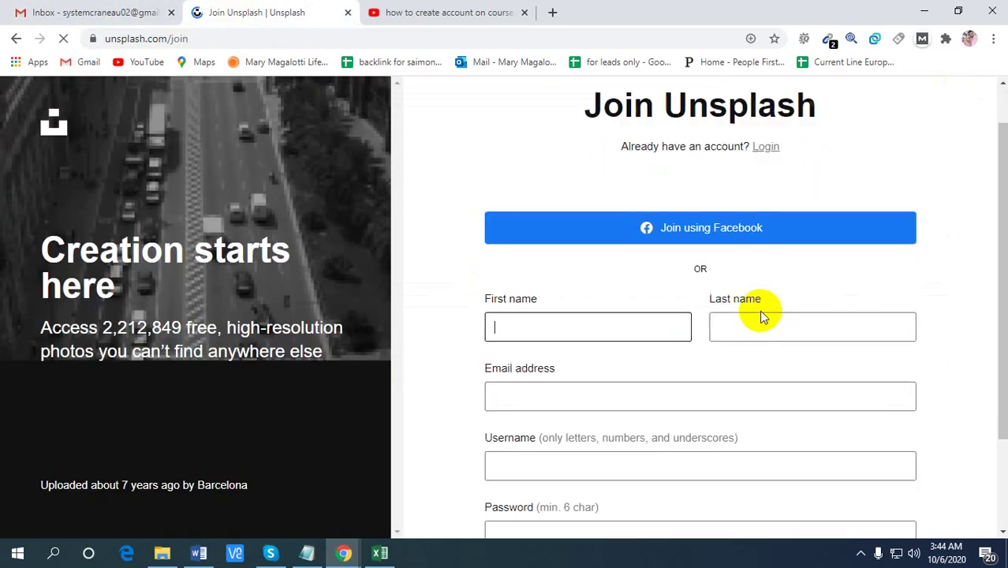
- Fill in first name 'Crane Systems' and last name 'Australia Pty. Ltd' from the notes
{"action": "scroll", "coordinate": [580, 251], "scroll_direction": "down", "scroll_amount": 2}
{"action": "left_click", "coordinate": [307, 552]}
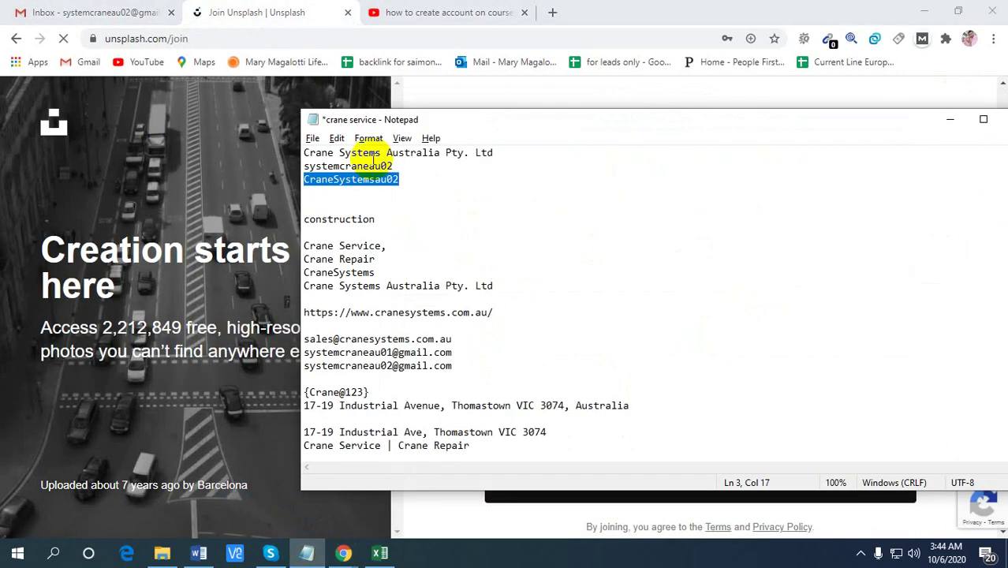
{"action": "left_click_drag", "start_coordinate": [383, 153], "coordinate": [293, 149]}
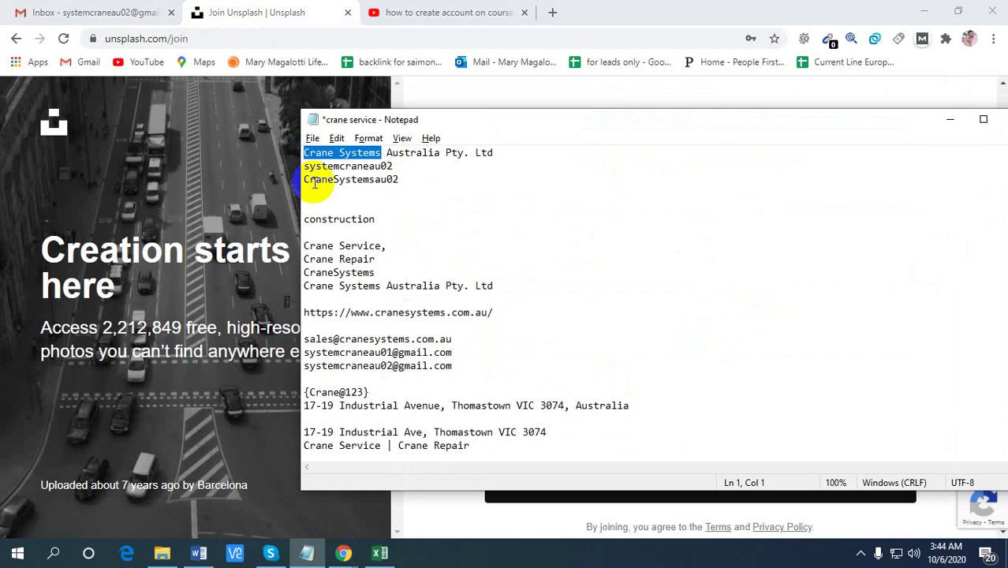
{"action": "key", "text": "ctrl+c"}
{"action": "key", "text": "alt+Tab"}
{"action": "key", "text": "ctrl+v"}
{"action": "left_click", "coordinate": [776, 227]}
{"action": "key", "text": "alt+Tab"}
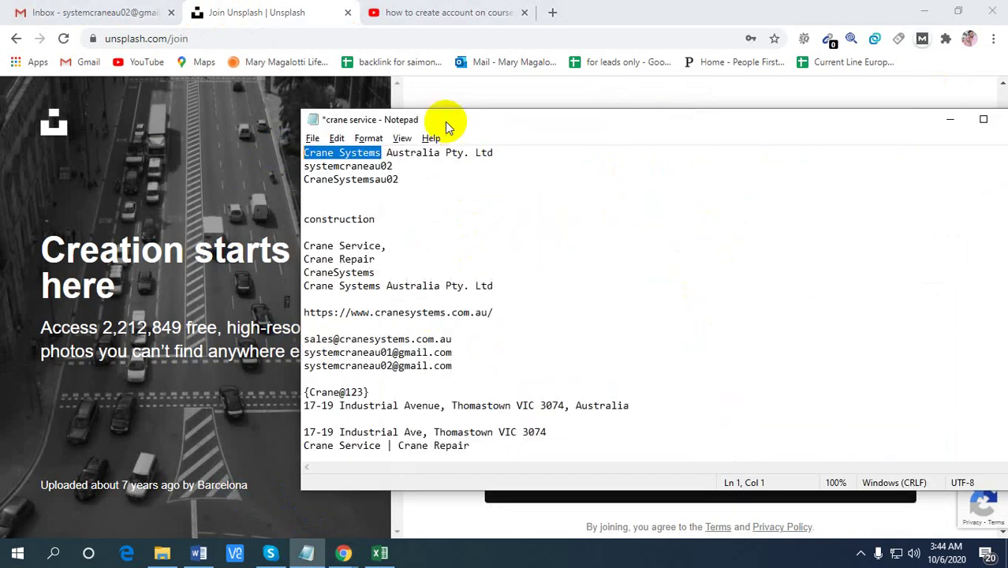
{"action": "left_click_drag", "start_coordinate": [491, 153], "coordinate": [380, 156]}
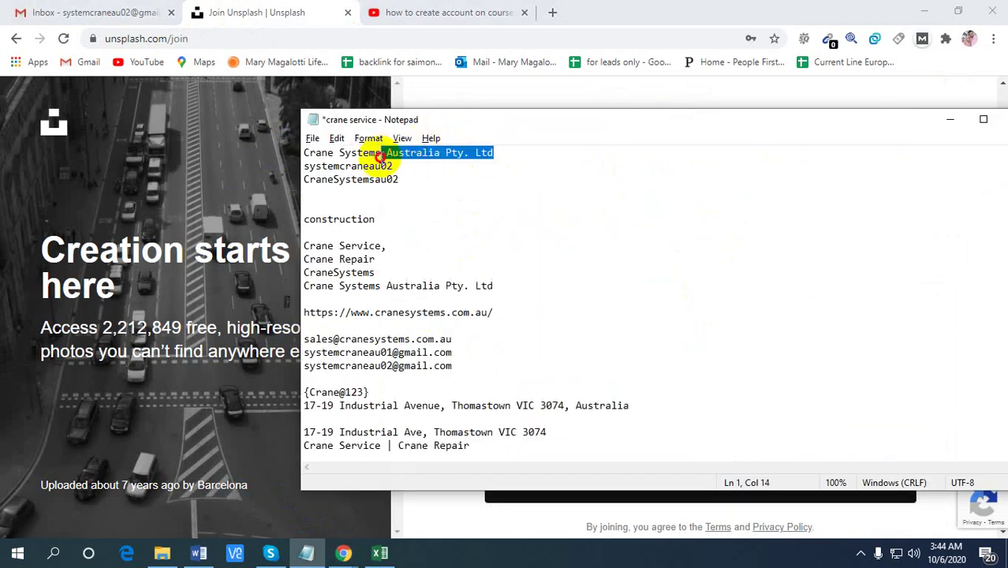
{"action": "key", "text": "ctrl+c"}
{"action": "key", "text": "alt+Tab"}
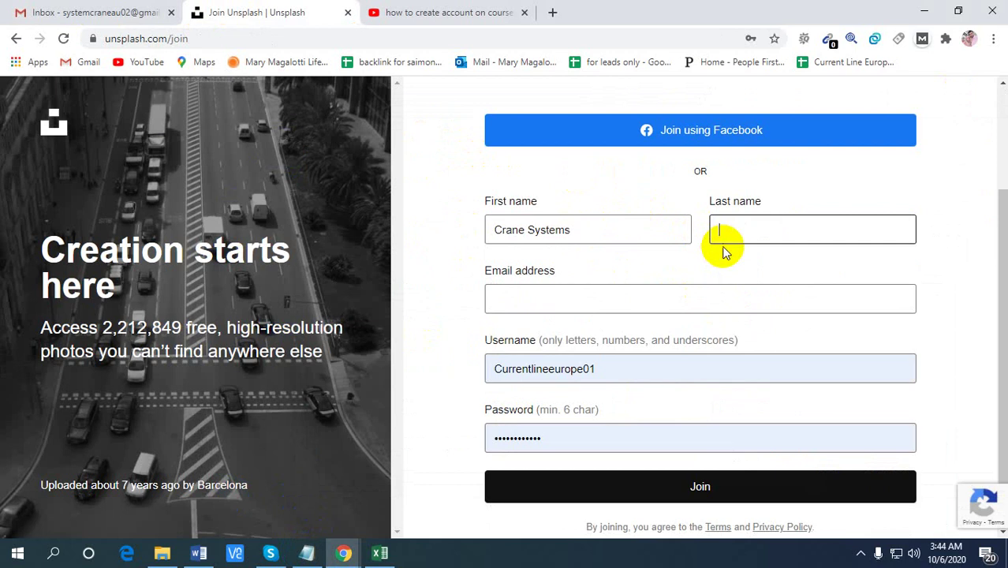
{"action": "key", "text": "ctrl+v"}
- Copy the account e-mail address from the notes into the Email field
{"action": "left_click", "coordinate": [606, 296]}
{"action": "key", "text": "alt+Tab"}
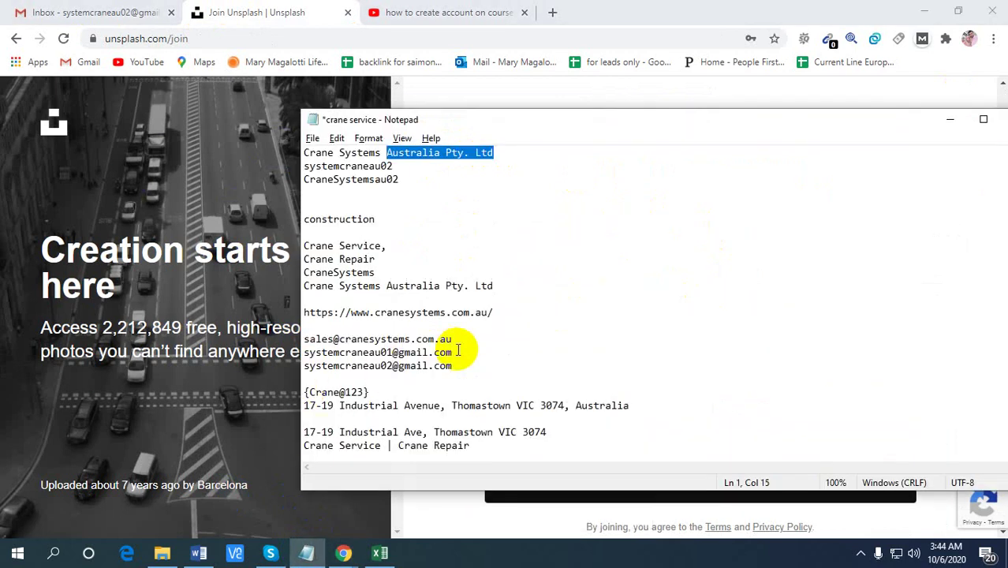
{"action": "left_click_drag", "start_coordinate": [453, 366], "coordinate": [281, 374]}
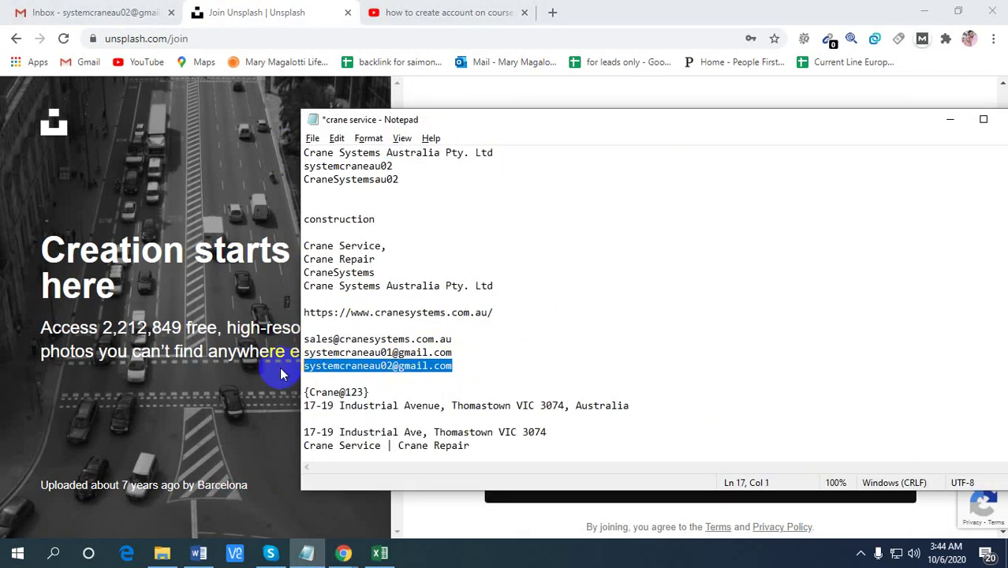
{"action": "key", "text": "ctrl+c"}
{"action": "key", "text": "alt+Tab"}
{"action": "key", "text": "ctrl+v"}
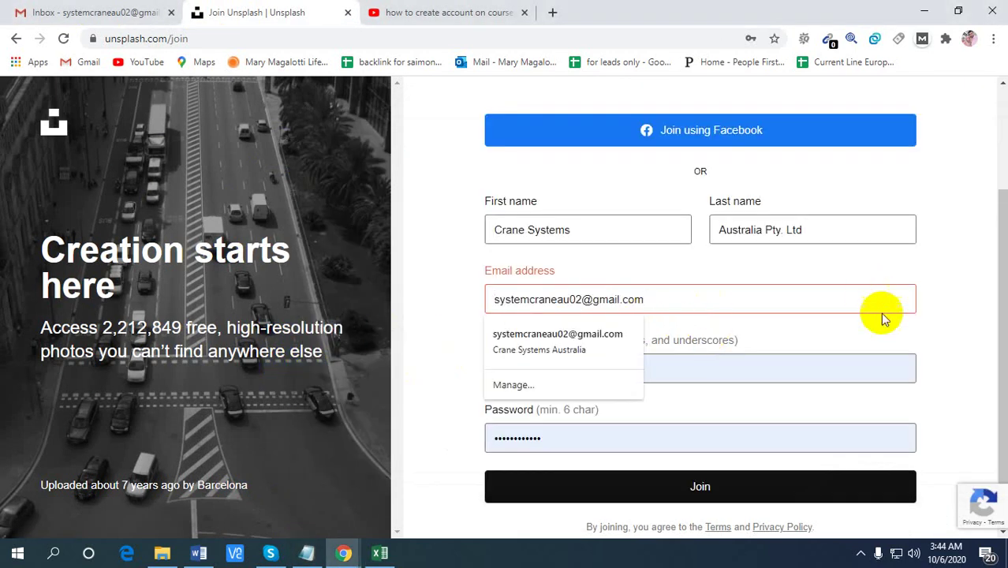
{"action": "left_click", "coordinate": [942, 348]}
- Replace the prefilled username with the new username from the notes
{"action": "scroll", "coordinate": [942, 348], "scroll_direction": "down", "scroll_amount": 1}
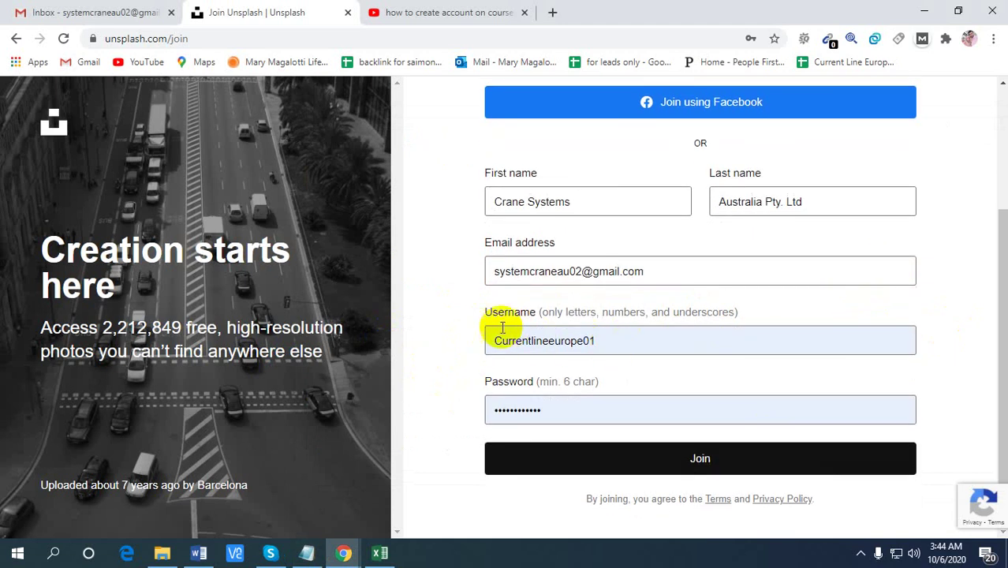
{"action": "double_click", "coordinate": [657, 353]}
{"action": "key", "text": "alt+Tab"}
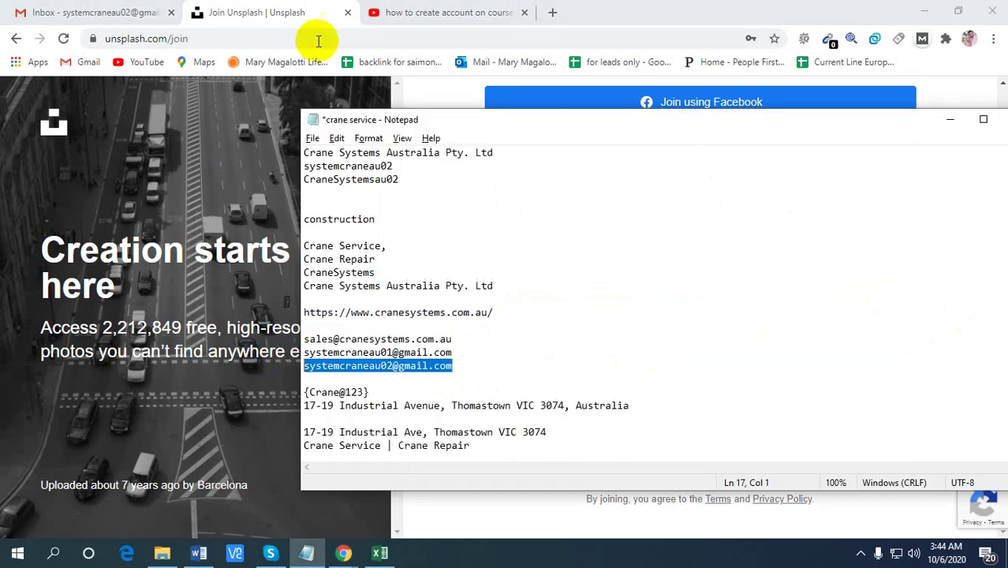
{"action": "double_click", "coordinate": [353, 179]}
{"action": "key", "text": "ctrl+c"}
{"action": "key", "text": "alt+Tab"}
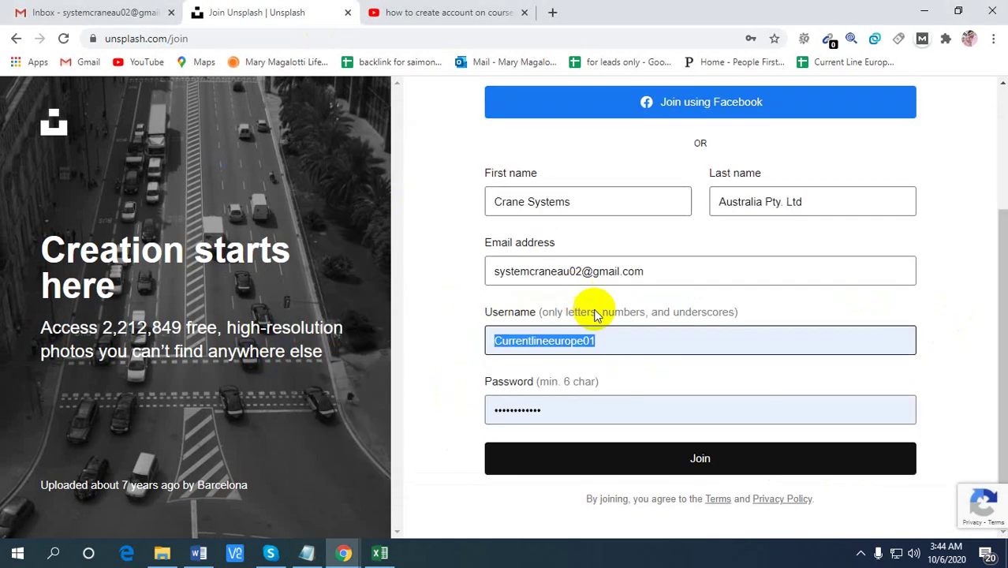
{"action": "key", "text": "ctrl+v"}
- Replace the saved password with the new password from the notes and submit the Join form
{"action": "double_click", "coordinate": [598, 416]}
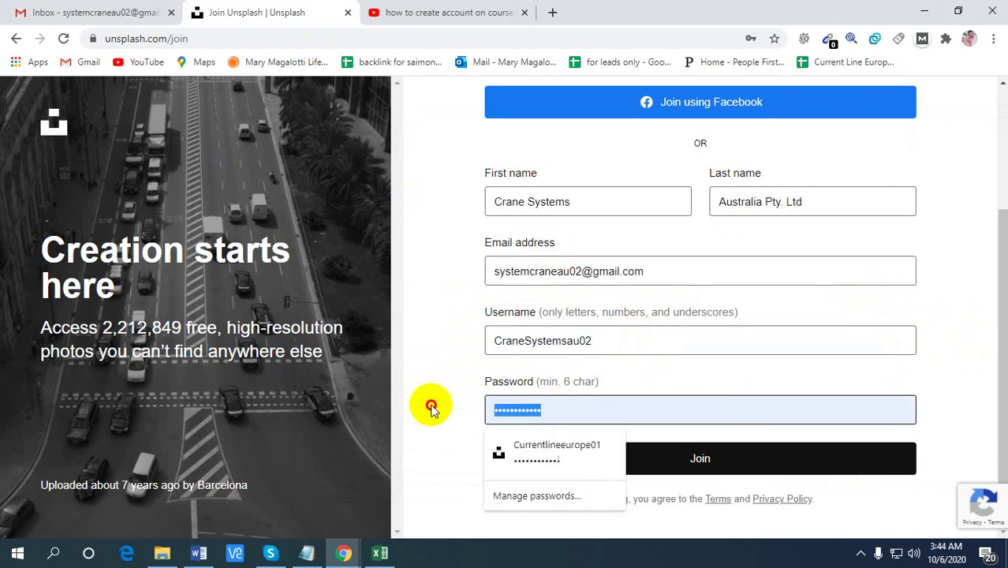
{"action": "key", "text": "alt+Tab"}
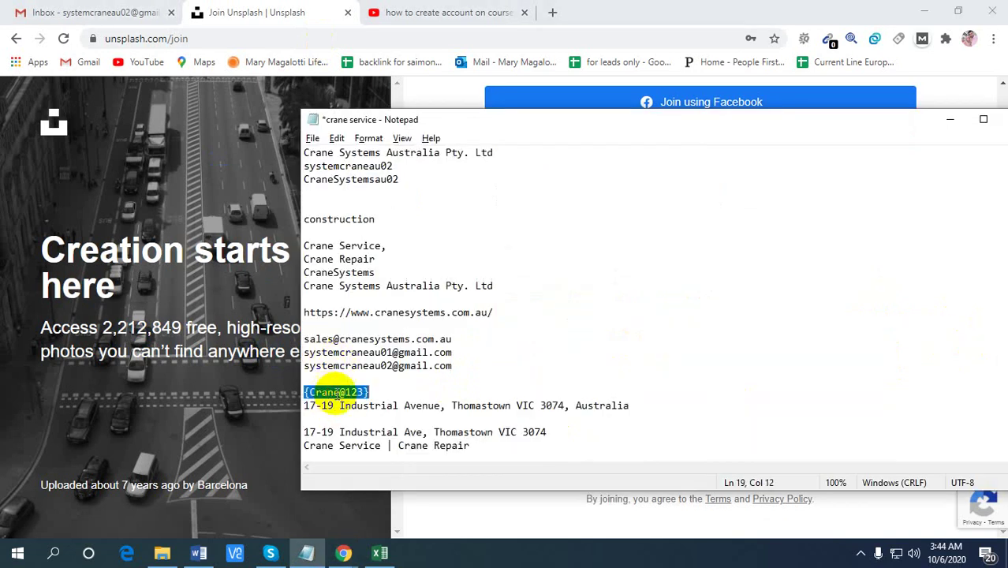
{"action": "key", "text": "ctrl+c"}
{"action": "key", "text": "alt+Tab"}
{"action": "key", "text": "ctrl+v"}
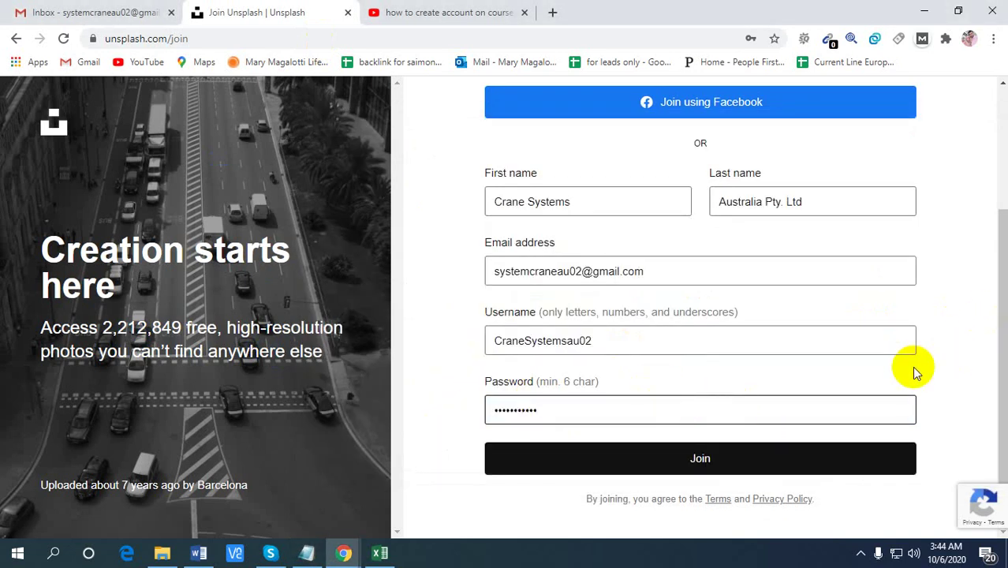
{"action": "left_click", "coordinate": [692, 462]}
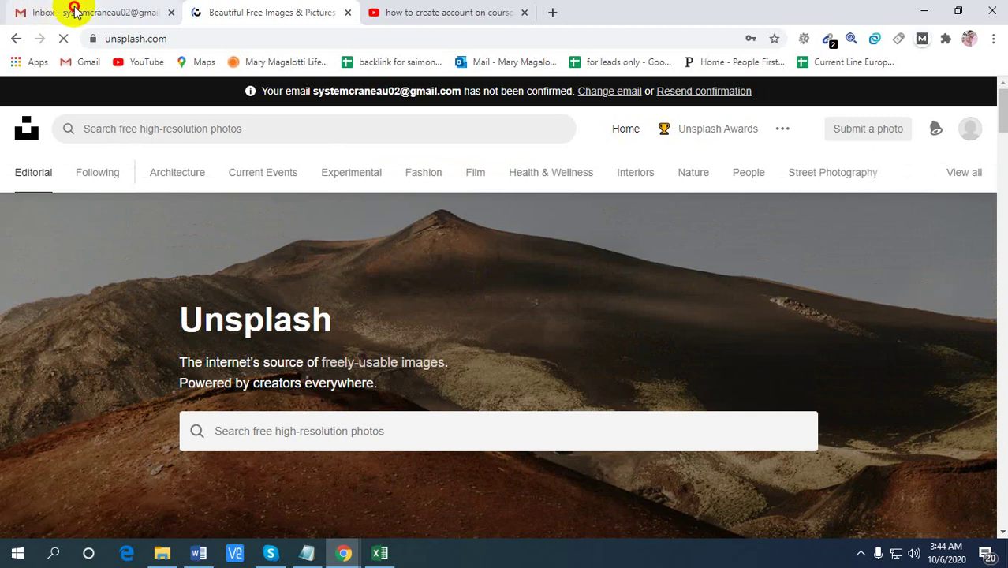
- Open the 'Confirm your Unsplash Account' email under Gmail's Promotions and confirm the address
{"action": "left_click", "coordinate": [74, 11]}
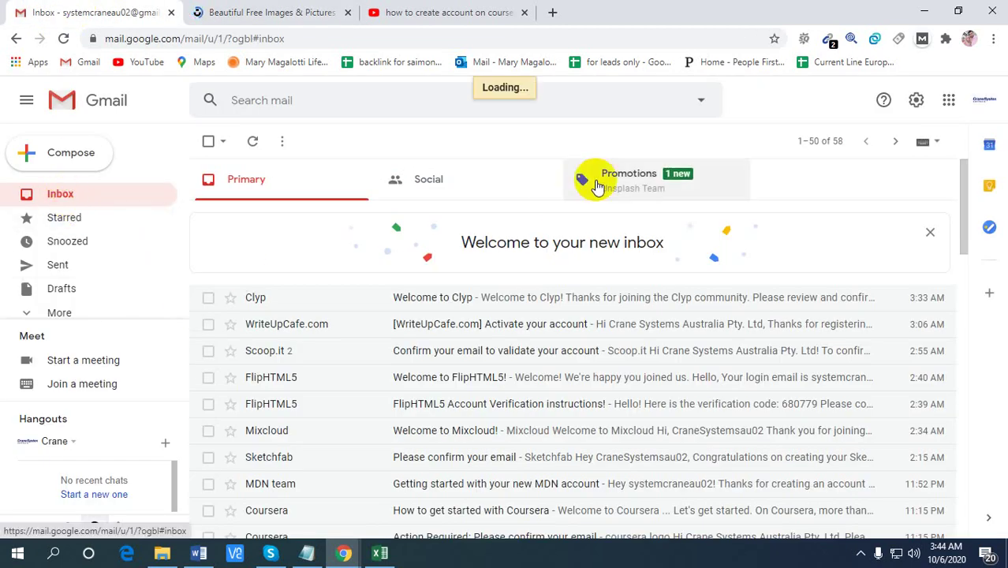
{"action": "left_click", "coordinate": [597, 184]}
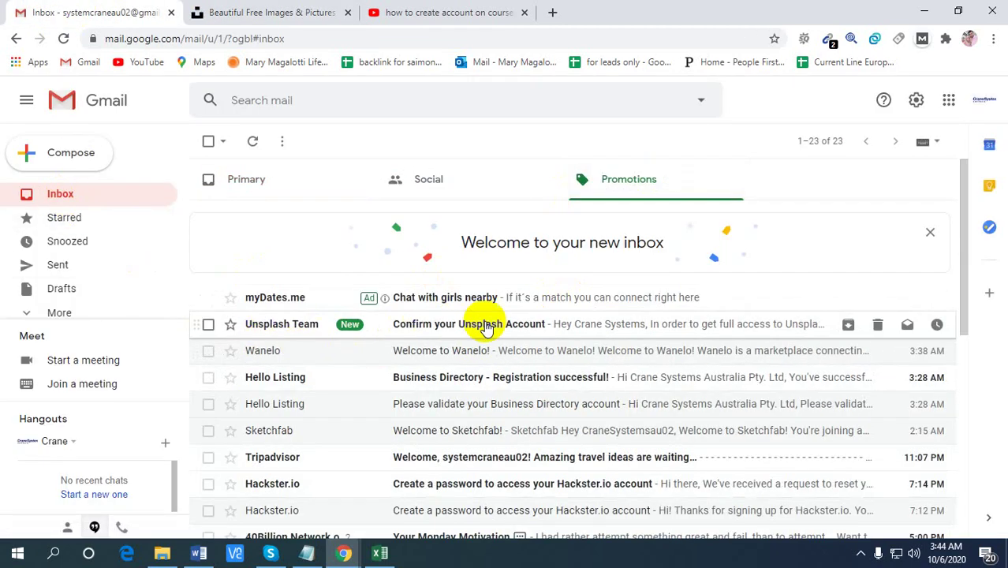
{"action": "left_click", "coordinate": [486, 330]}
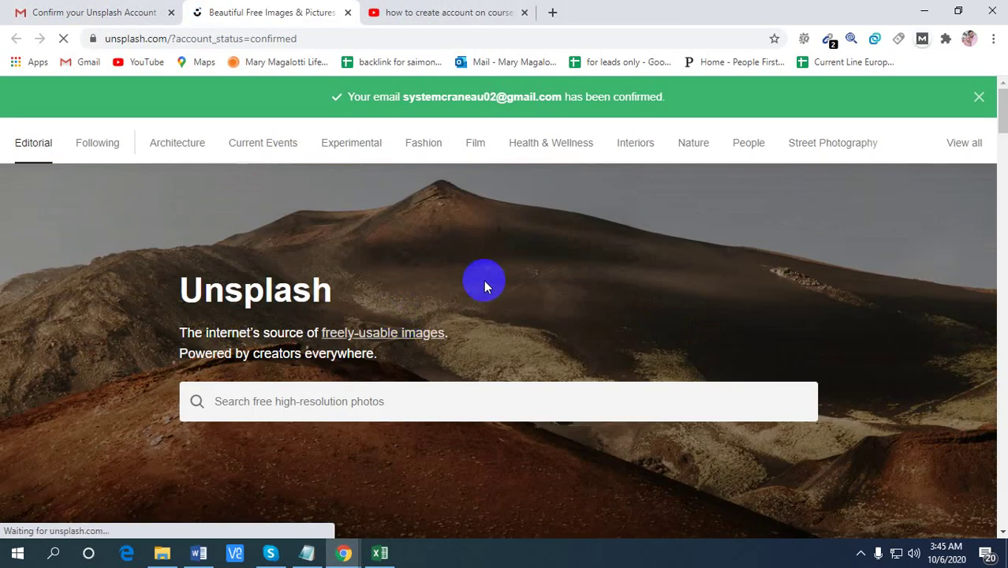
- Dismiss the email-confirmed notice and open the new account's Edit profile page
{"action": "left_click", "coordinate": [979, 96]}
{"action": "left_click", "coordinate": [978, 101]}
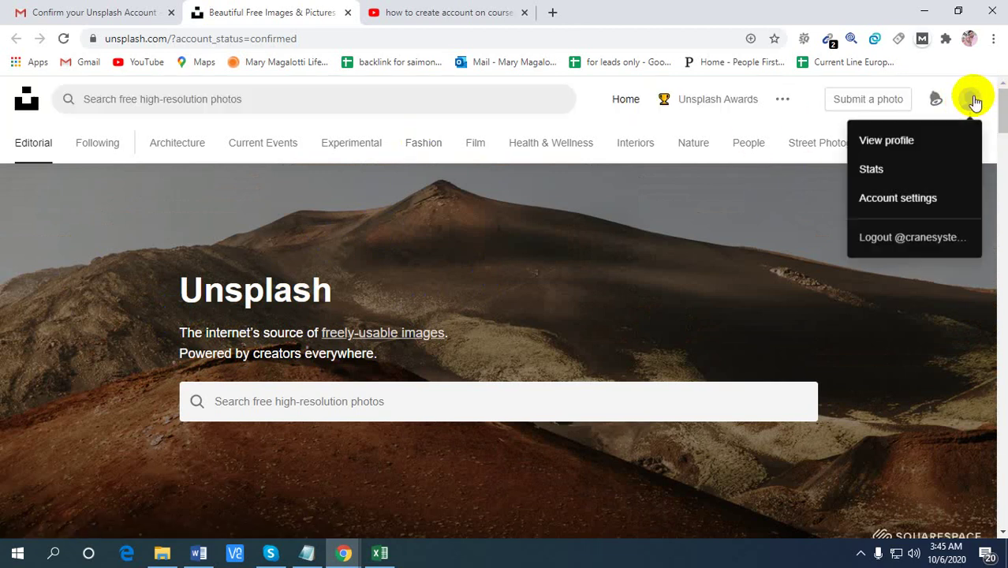
{"action": "left_click", "coordinate": [890, 142]}
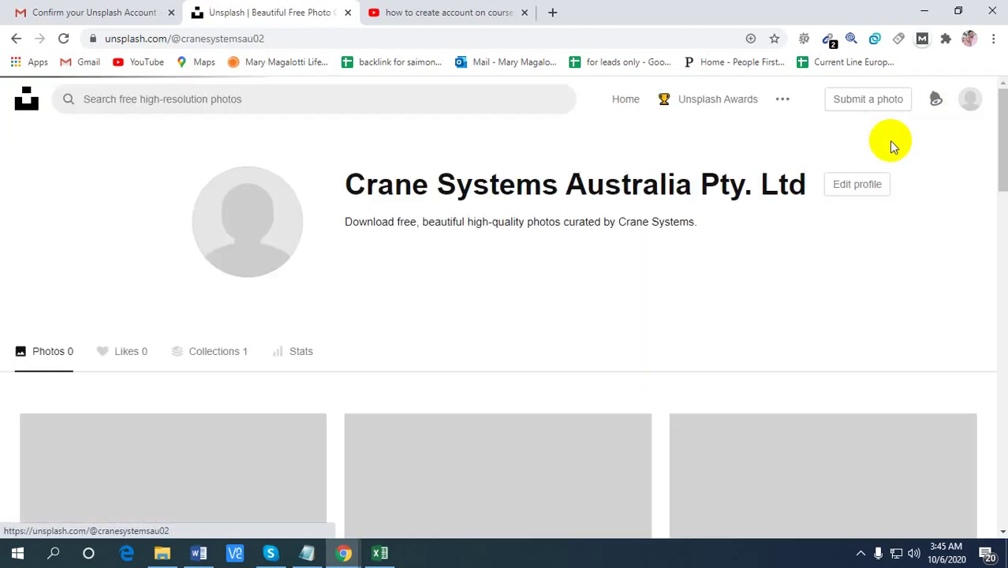
{"action": "left_click", "coordinate": [865, 188]}
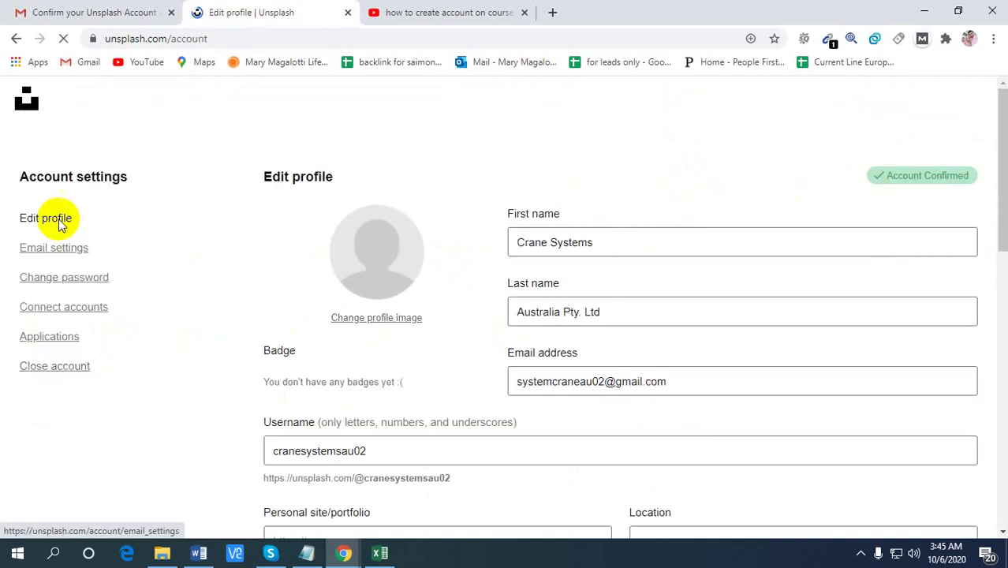
- Upload Logo 4 from the Image folder as the profile picture
{"action": "left_click", "coordinate": [372, 314]}
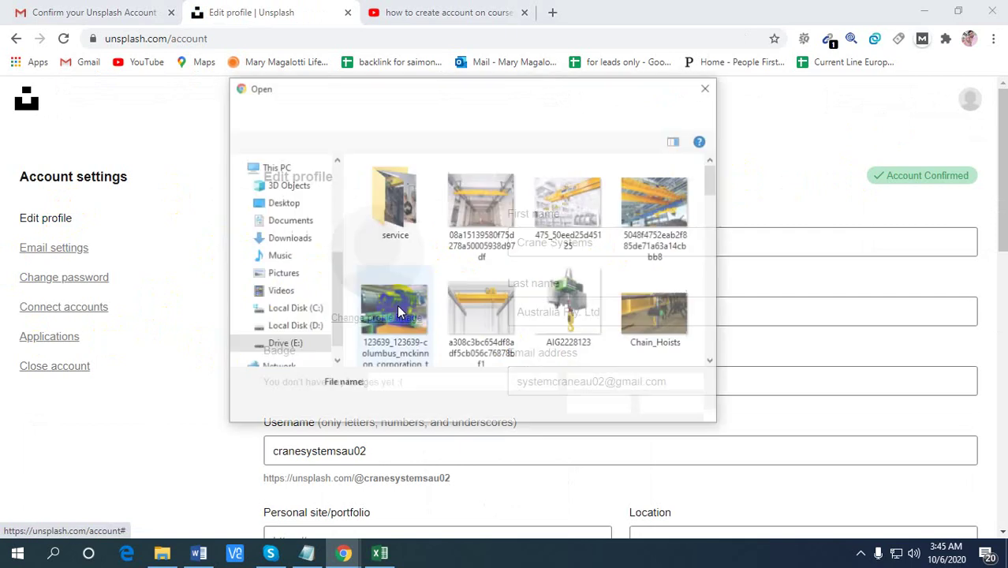
{"action": "scroll", "coordinate": [644, 253], "scroll_direction": "down", "scroll_amount": 5}
{"action": "scroll", "coordinate": [647, 245], "scroll_direction": "up", "scroll_amount": 1}
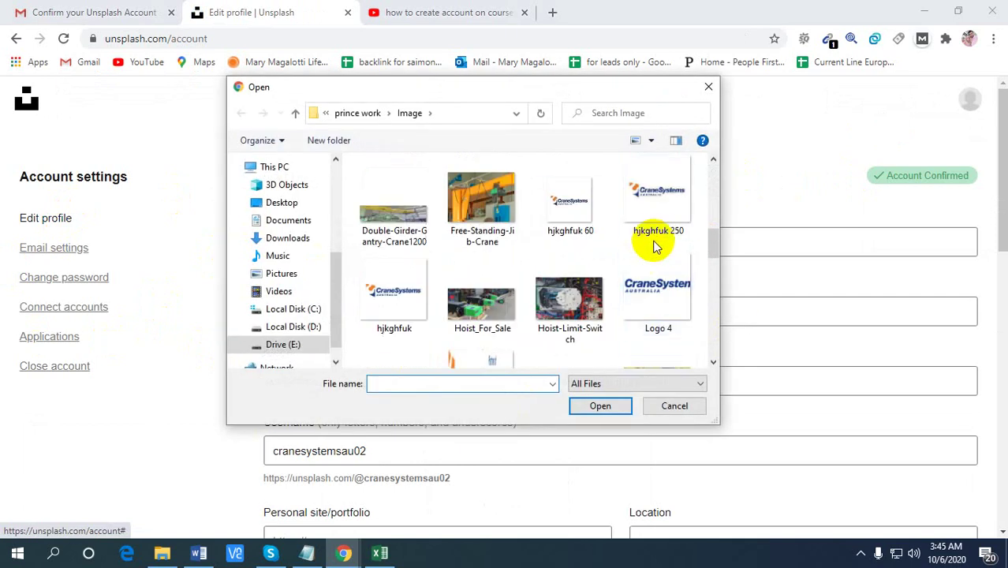
{"action": "left_click", "coordinate": [654, 285]}
{"action": "left_click", "coordinate": [601, 405]}
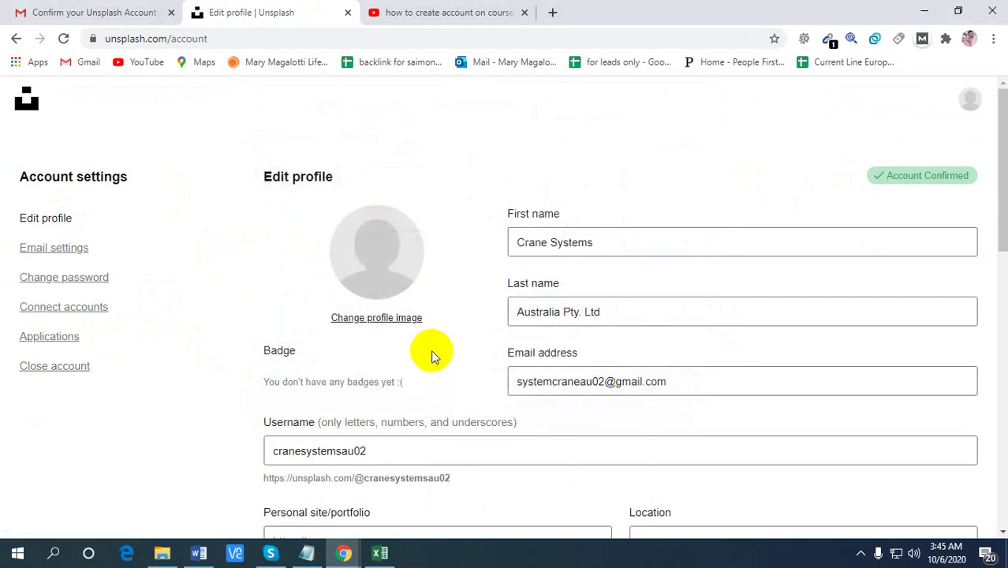
{"action": "scroll", "coordinate": [448, 179], "scroll_direction": "down", "scroll_amount": 1}
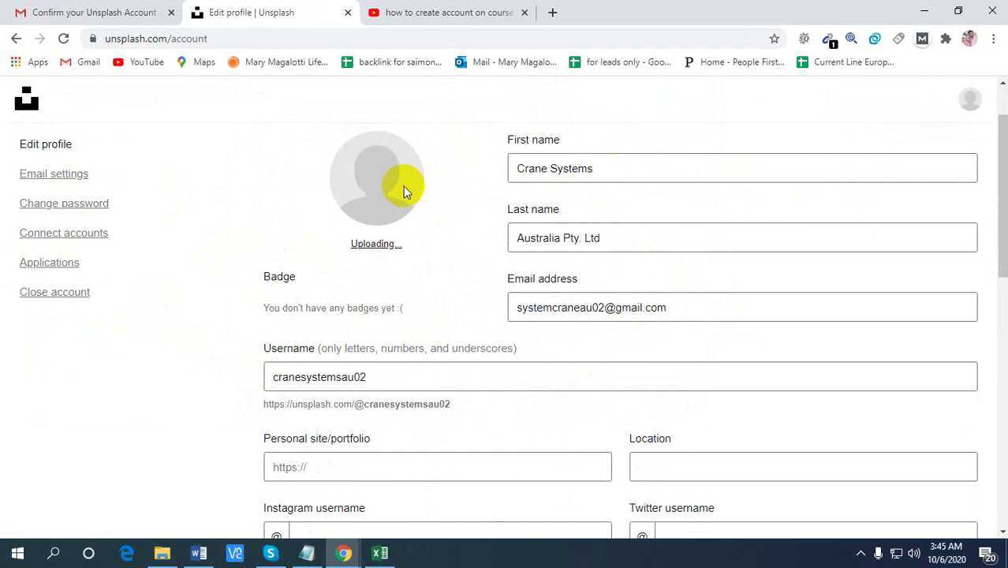
{"action": "scroll", "coordinate": [745, 240], "scroll_direction": "down", "scroll_amount": 1}
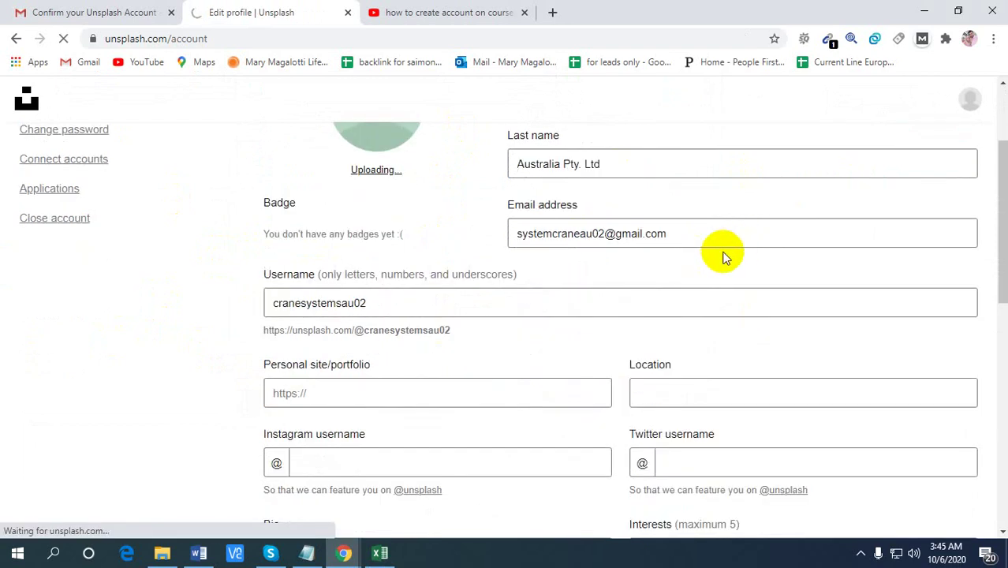
{"action": "scroll", "coordinate": [540, 311], "scroll_direction": "up", "scroll_amount": 2}
{"action": "scroll", "coordinate": [527, 315], "scroll_direction": "down", "scroll_amount": 1}
{"action": "scroll", "coordinate": [512, 280], "scroll_direction": "down", "scroll_amount": 1}
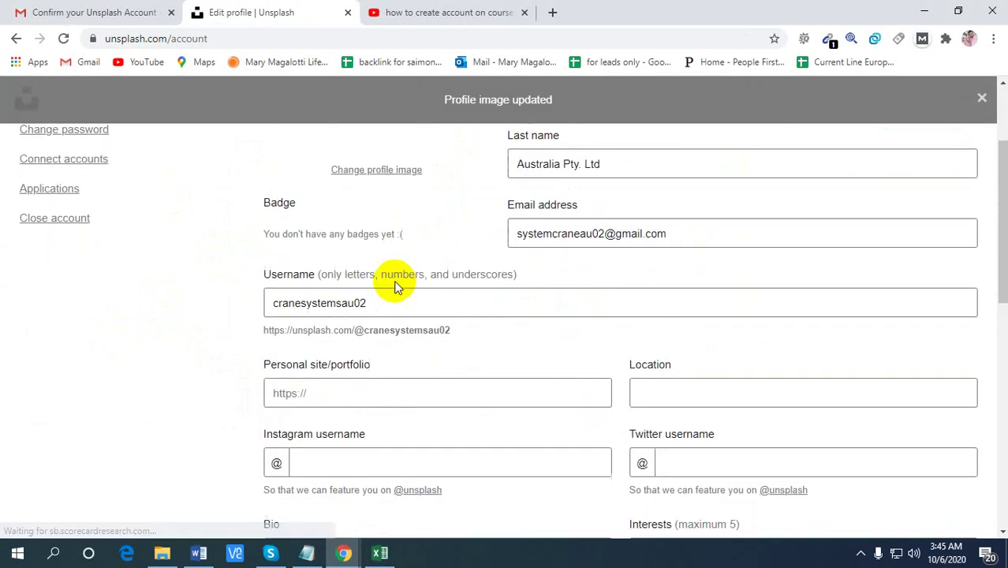
{"action": "scroll", "coordinate": [621, 241], "scroll_direction": "up", "scroll_amount": 2}
{"action": "scroll", "coordinate": [637, 239], "scroll_direction": "down", "scroll_amount": 3}
{"action": "scroll", "coordinate": [636, 238], "scroll_direction": "down", "scroll_amount": 1}
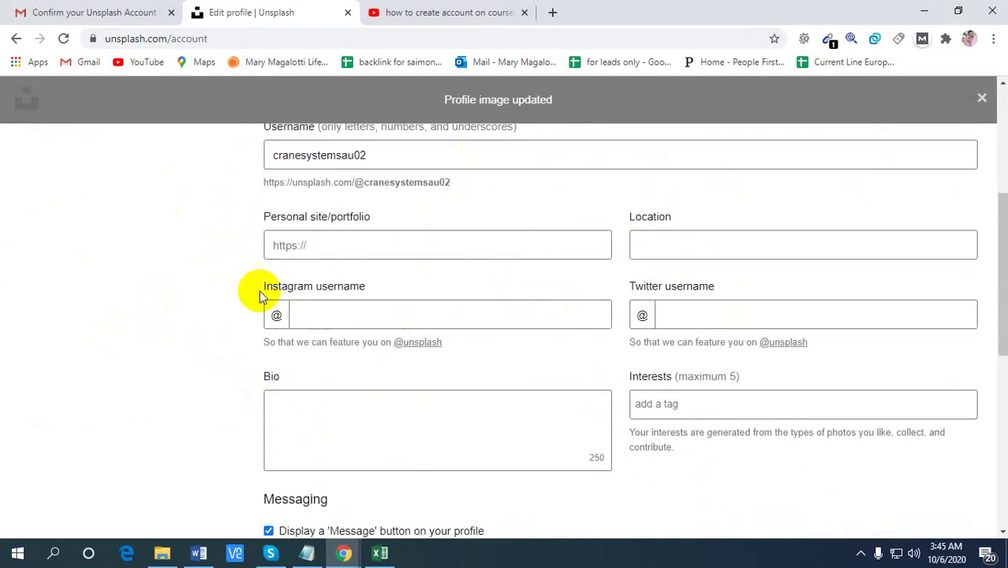
{"action": "left_click", "coordinate": [384, 241]}
{"action": "scroll", "coordinate": [274, 241], "scroll_direction": "up", "scroll_amount": 1}
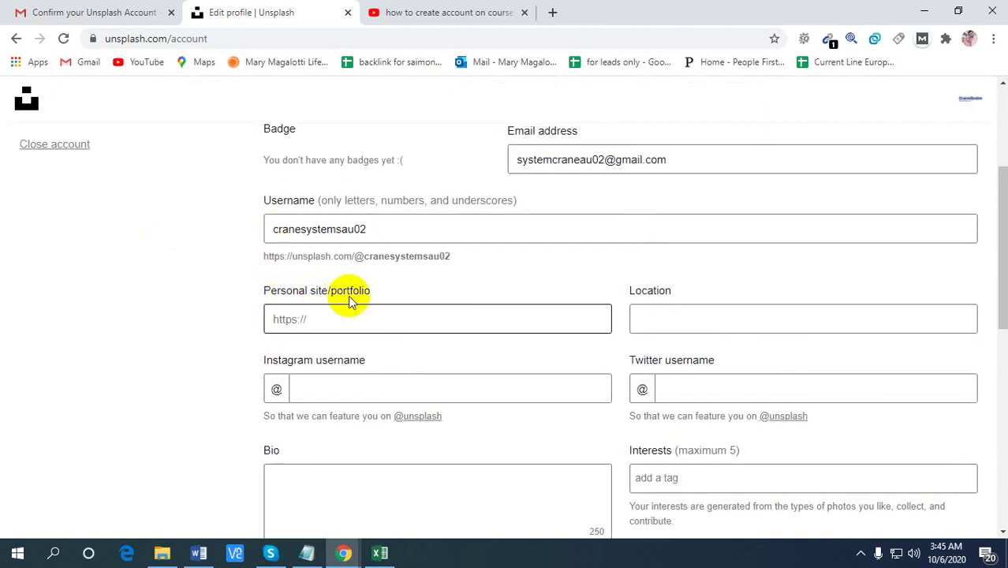
{"action": "left_click", "coordinate": [307, 552]}
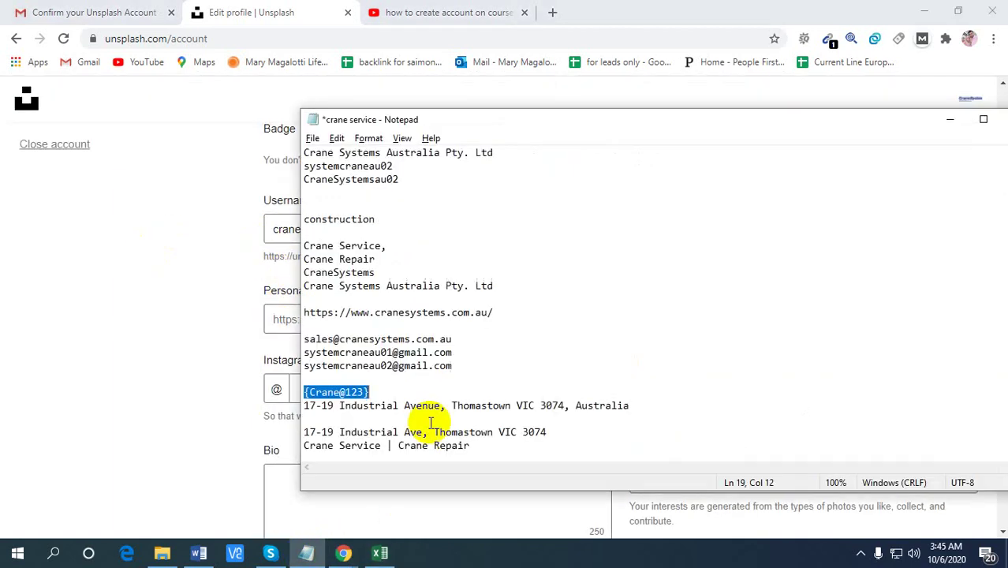
{"action": "left_click_drag", "start_coordinate": [493, 313], "coordinate": [279, 312]}
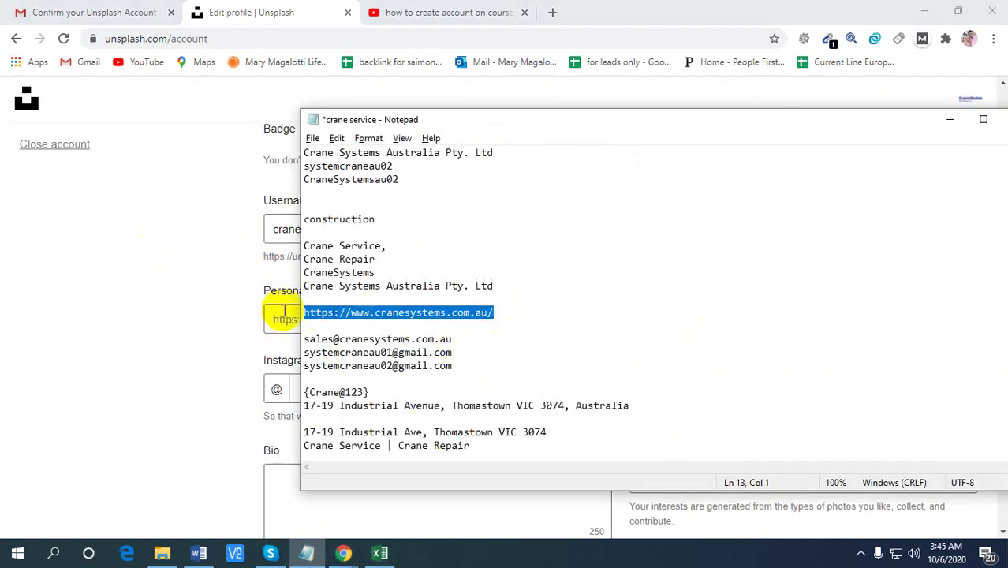
{"action": "left_click", "coordinate": [284, 312]}
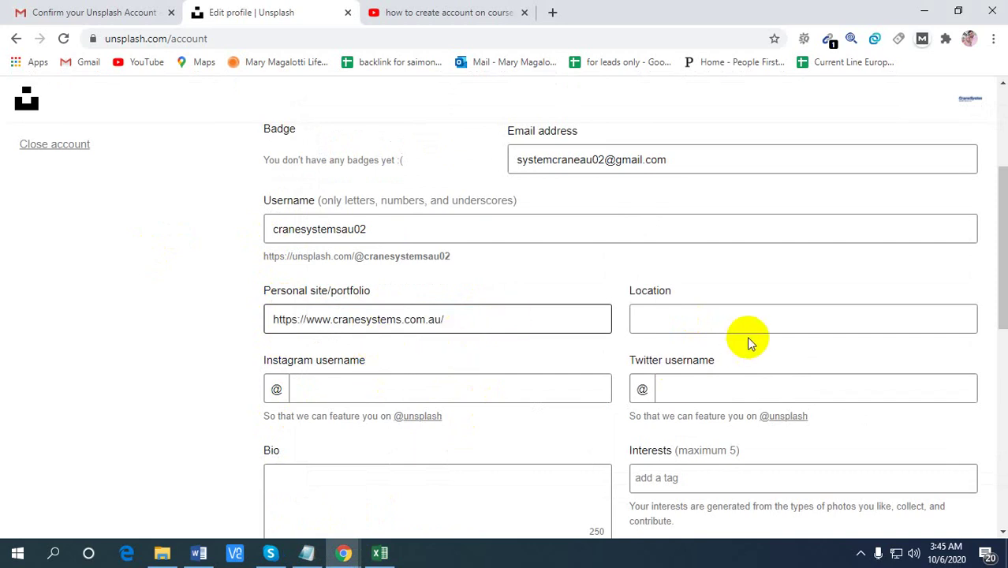
- Paste the address 17-19 Industrial Ave, Thomastown VIC 3074 into Location
{"action": "left_click", "coordinate": [314, 556]}
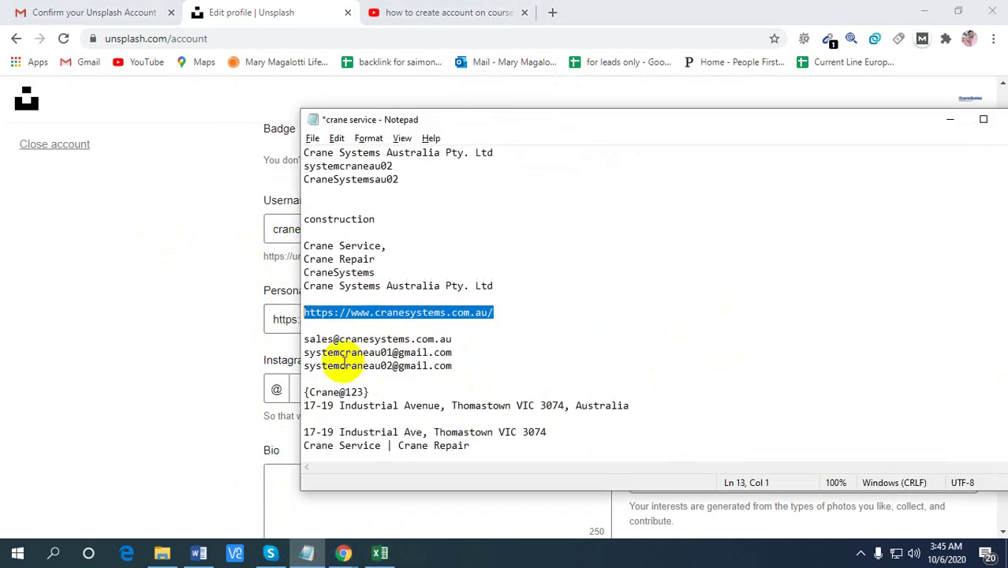
{"action": "left_click_drag", "start_coordinate": [547, 433], "coordinate": [267, 426]}
{"action": "key", "text": "ctrl+c"}
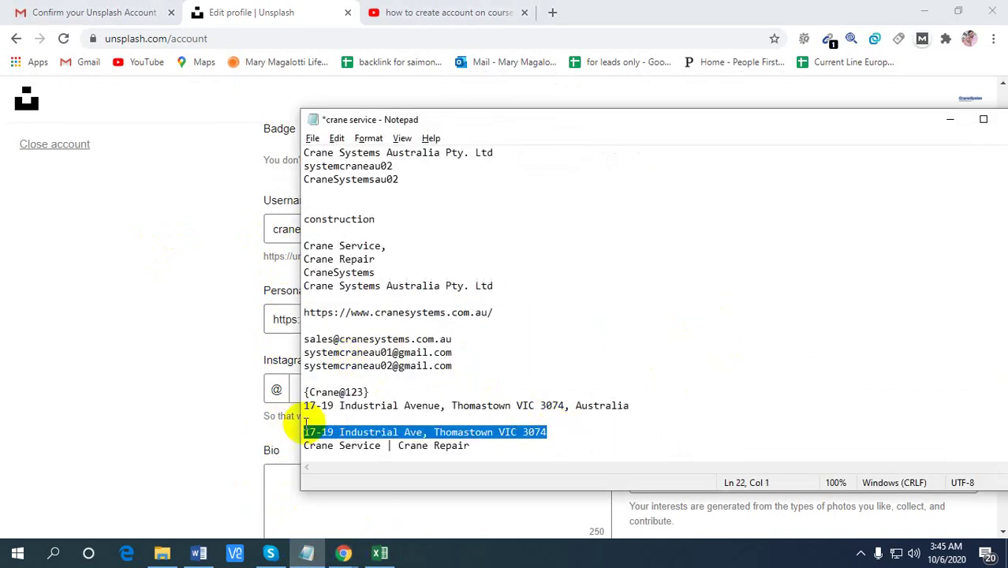
{"action": "key", "text": "alt+Tab"}
{"action": "left_click", "coordinate": [683, 316]}
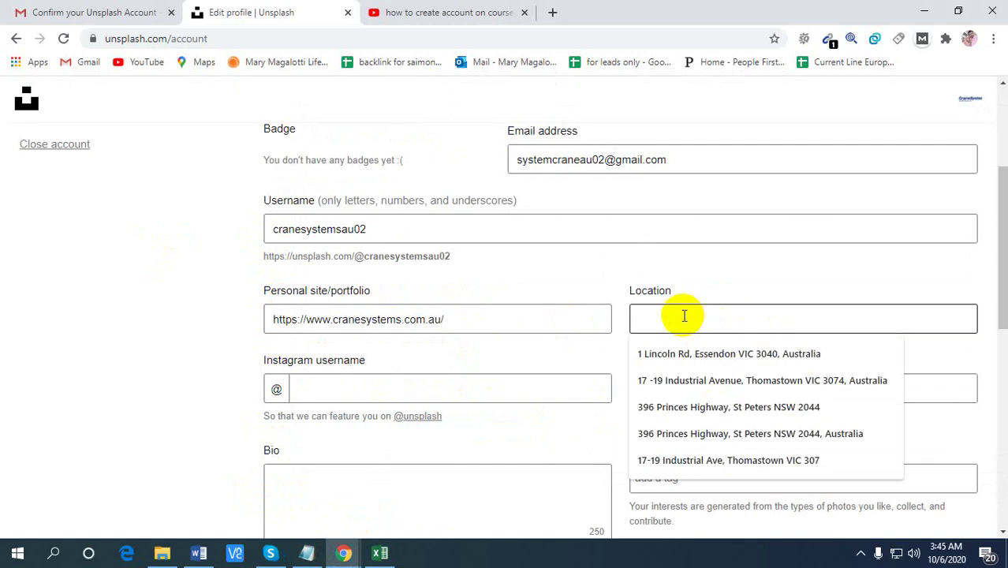
{"action": "key", "text": "ctrl+v"}
- Select the Twitter handle CraneSystems on the Excel report's Brief sheet
{"action": "left_click", "coordinate": [393, 389]}
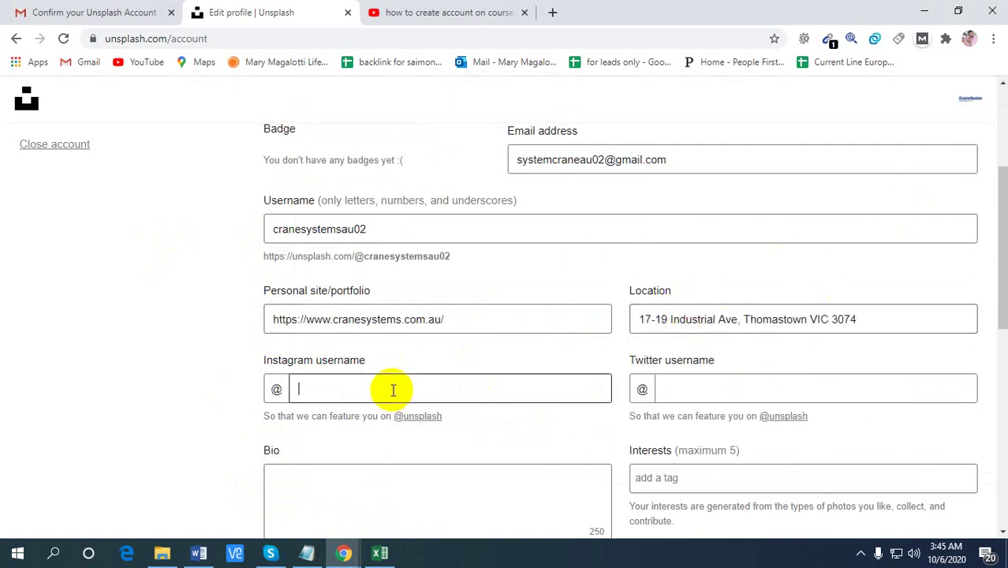
{"action": "left_click", "coordinate": [714, 390]}
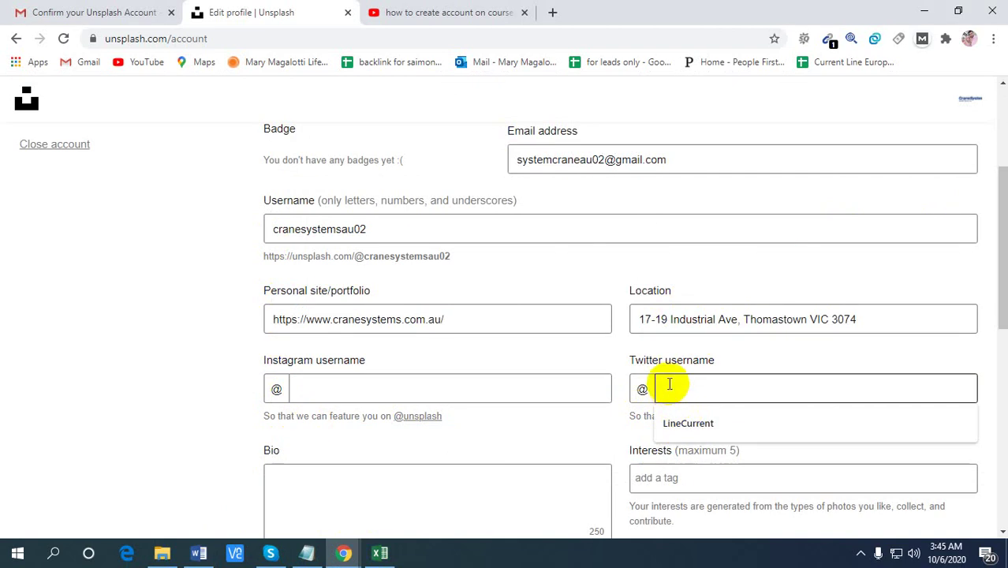
{"action": "left_click", "coordinate": [377, 552]}
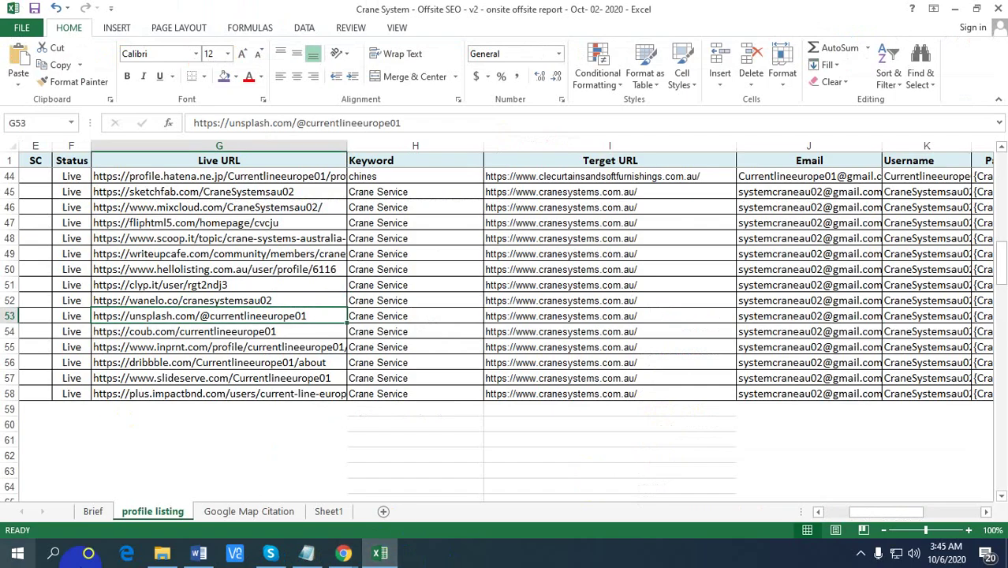
{"action": "left_click", "coordinate": [92, 511]}
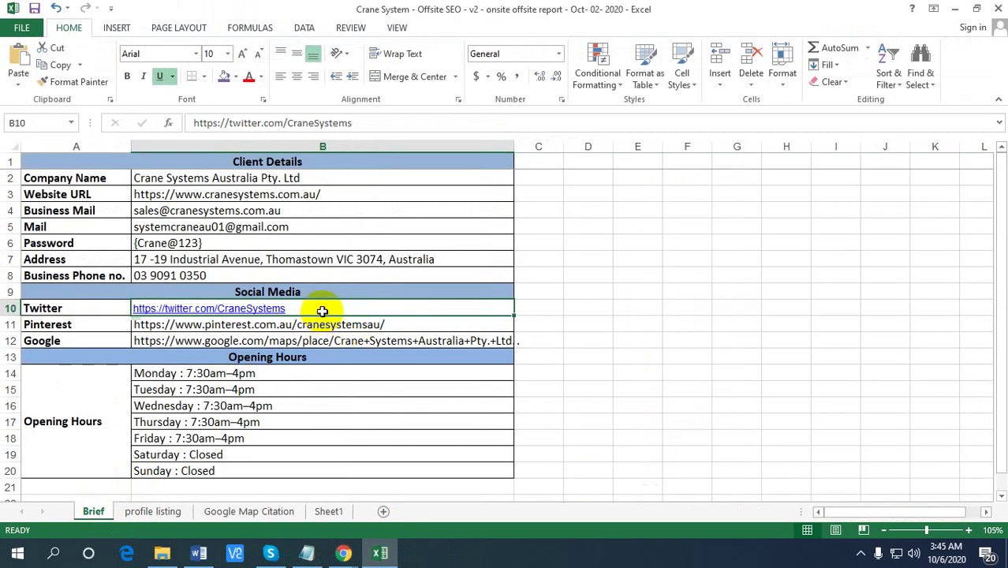
{"action": "left_click_drag", "start_coordinate": [289, 122], "coordinate": [375, 120]}
{"action": "key", "text": "ctrl+c"}
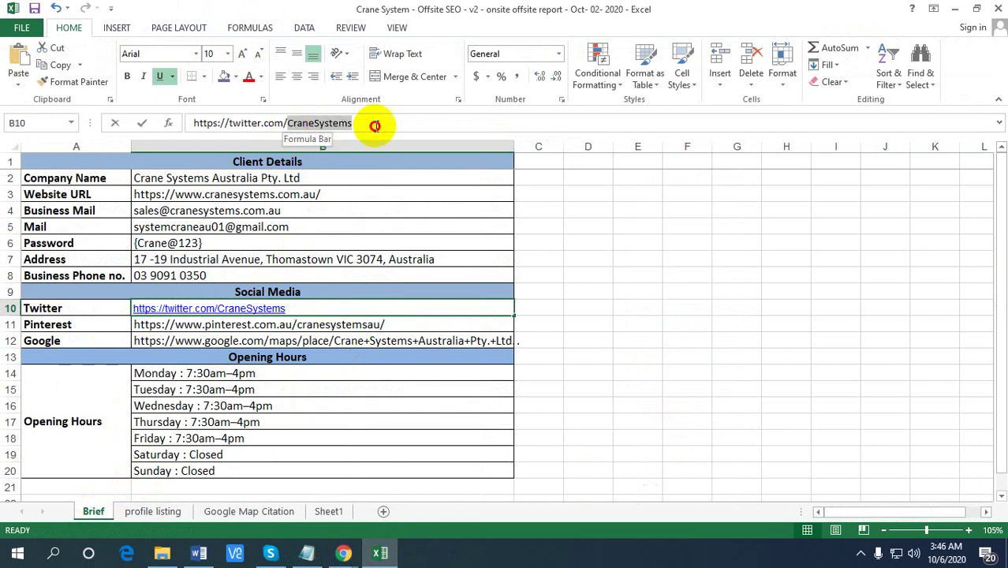
- Paste CraneSystems into the profile's Twitter username field
{"action": "left_click", "coordinate": [343, 552]}
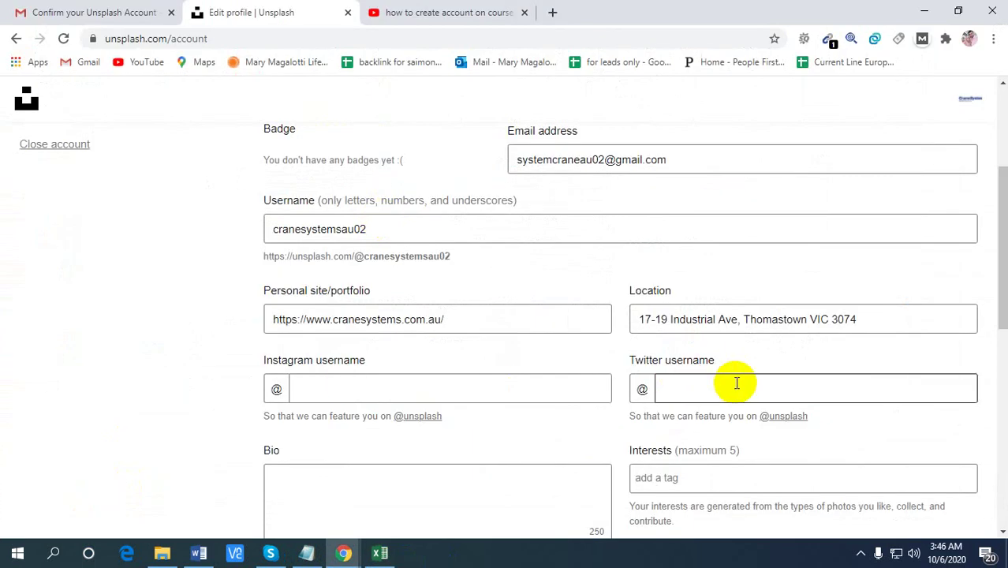
{"action": "key", "text": "ctrl+v"}
{"action": "scroll", "coordinate": [815, 355], "scroll_direction": "down", "scroll_amount": 1}
{"action": "scroll", "coordinate": [543, 438], "scroll_direction": "down", "scroll_amount": 1}
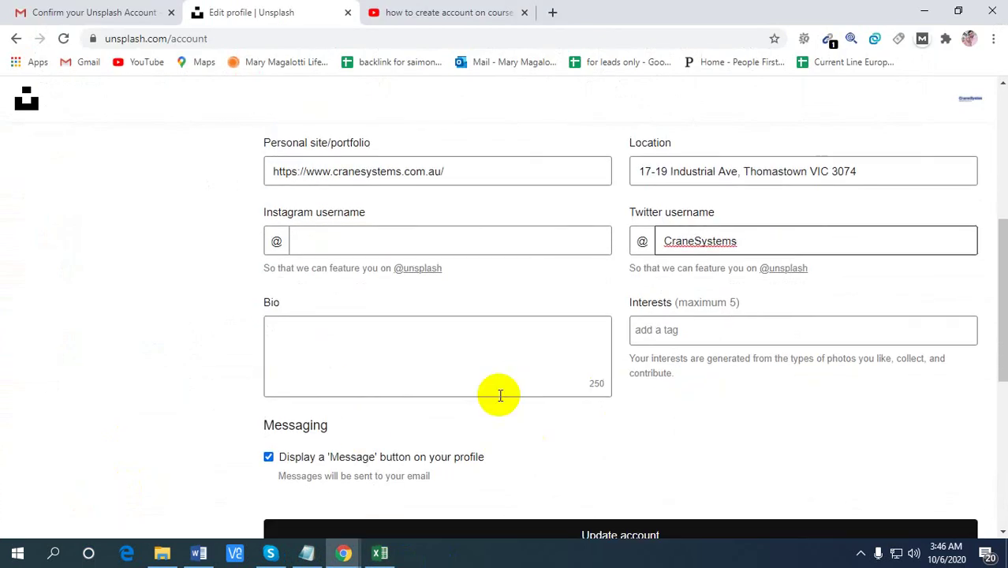
- Select the opening crane-services paragraph in the Word instructions for the bio
{"action": "left_click", "coordinate": [297, 327]}
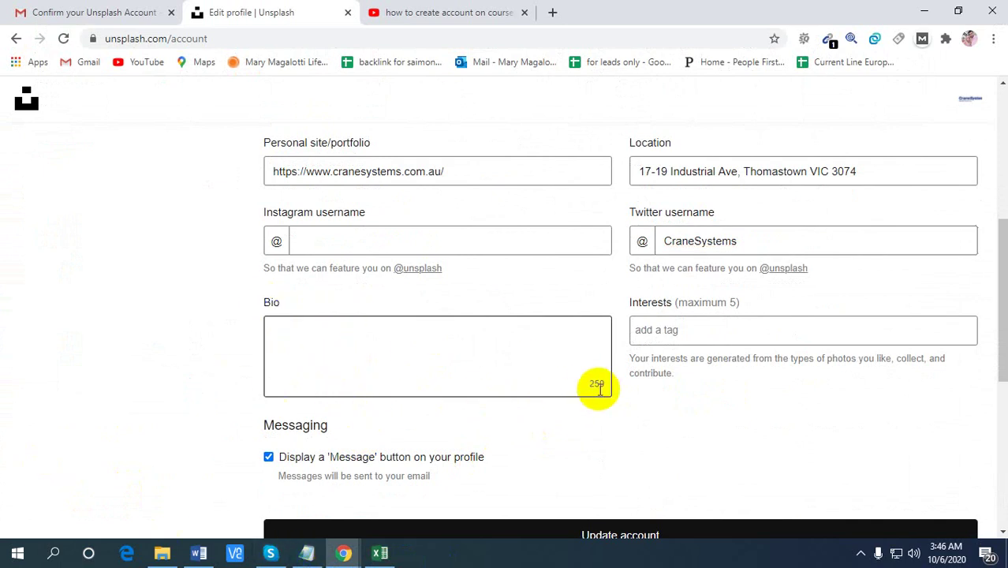
{"action": "left_click", "coordinate": [200, 556]}
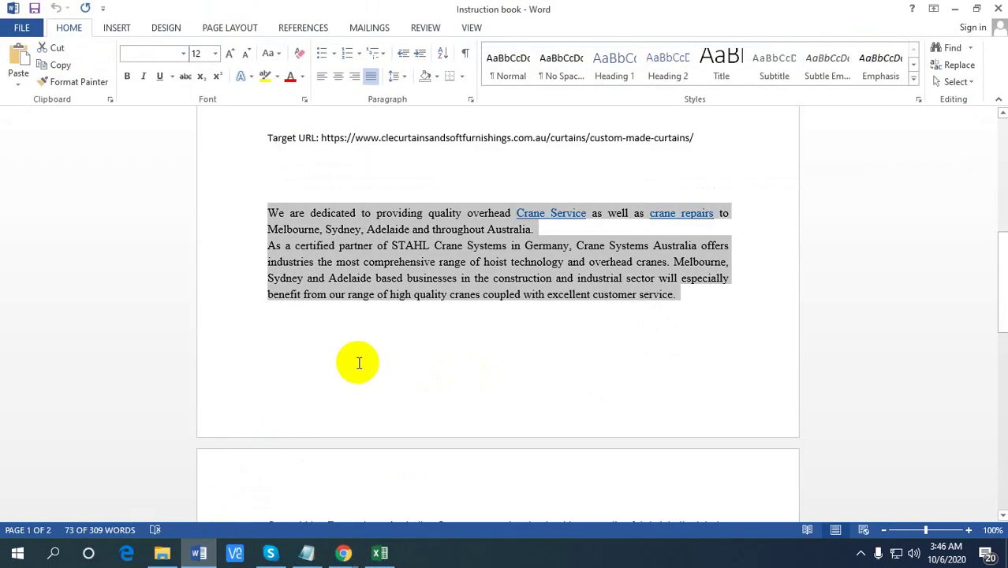
{"action": "left_click", "coordinate": [398, 342]}
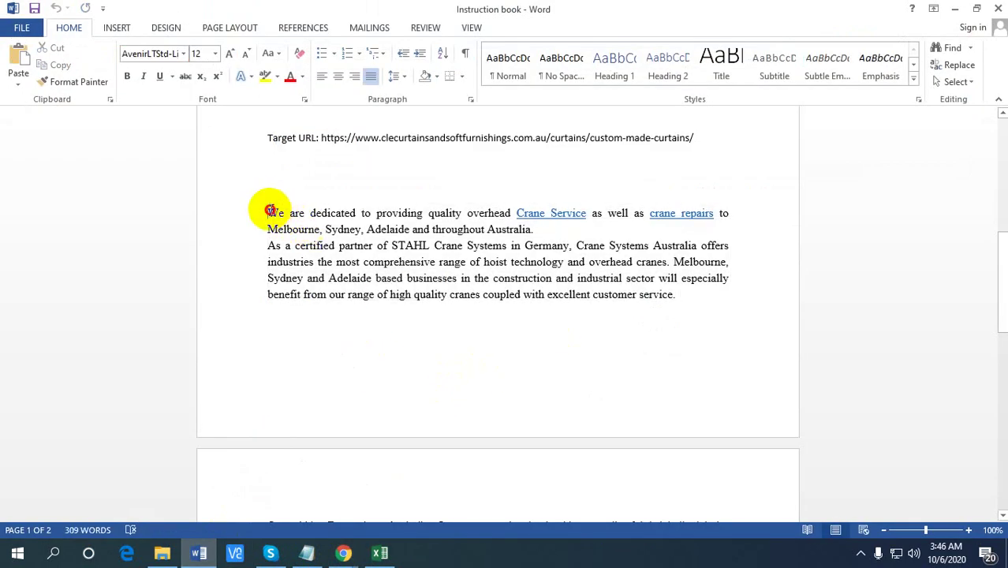
{"action": "left_click_drag", "start_coordinate": [268, 212], "coordinate": [558, 230]}
- Paste the overhead crane services paragraph into the Bio and save with Update account
{"action": "key", "text": "ctrl+c"}
{"action": "key", "text": "alt+Tab"}
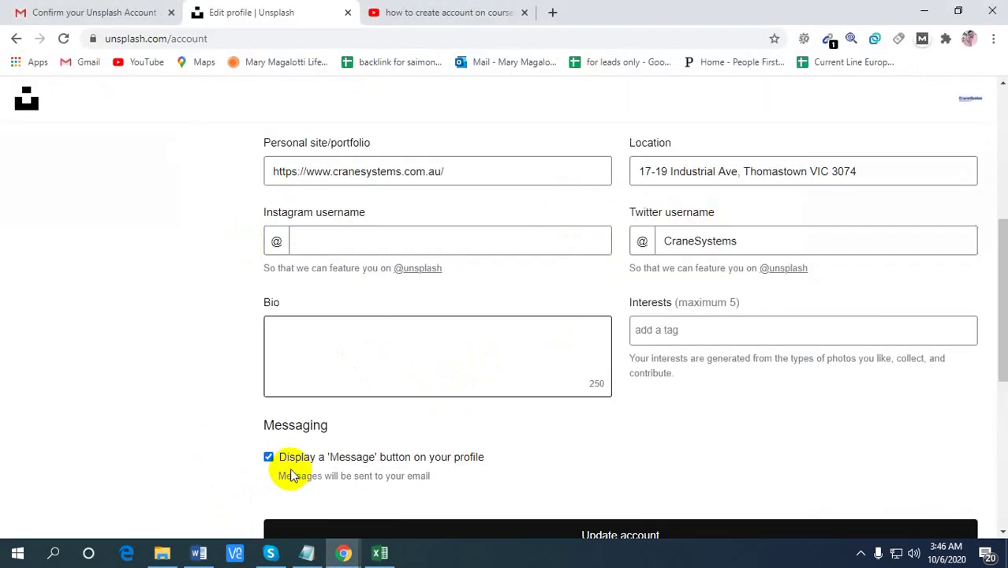
{"action": "key", "text": "ctrl+v"}
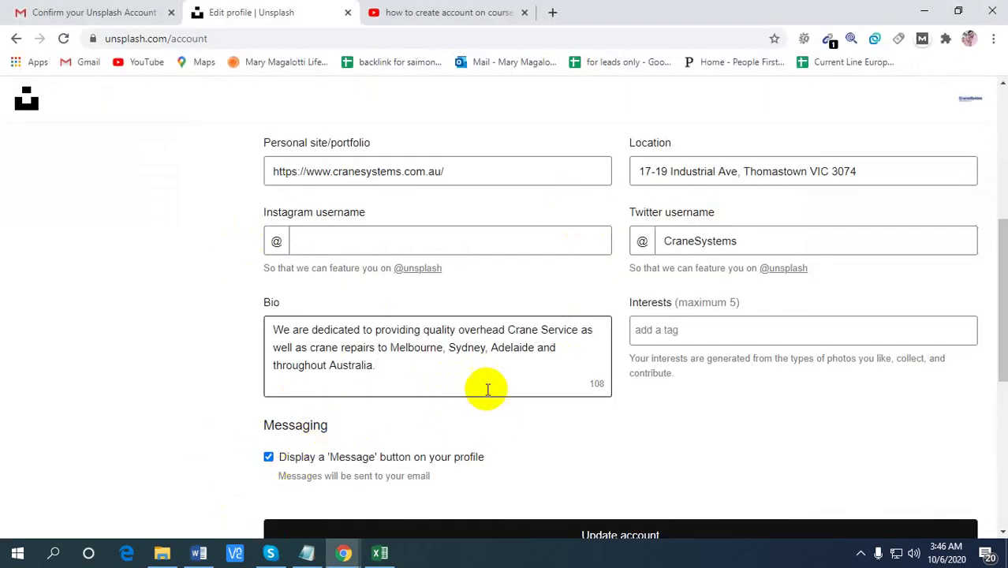
{"action": "scroll", "coordinate": [484, 388], "scroll_direction": "down", "scroll_amount": 1}
{"action": "scroll", "coordinate": [520, 377], "scroll_direction": "up", "scroll_amount": 1}
{"action": "scroll", "coordinate": [586, 428], "scroll_direction": "up", "scroll_amount": 5}
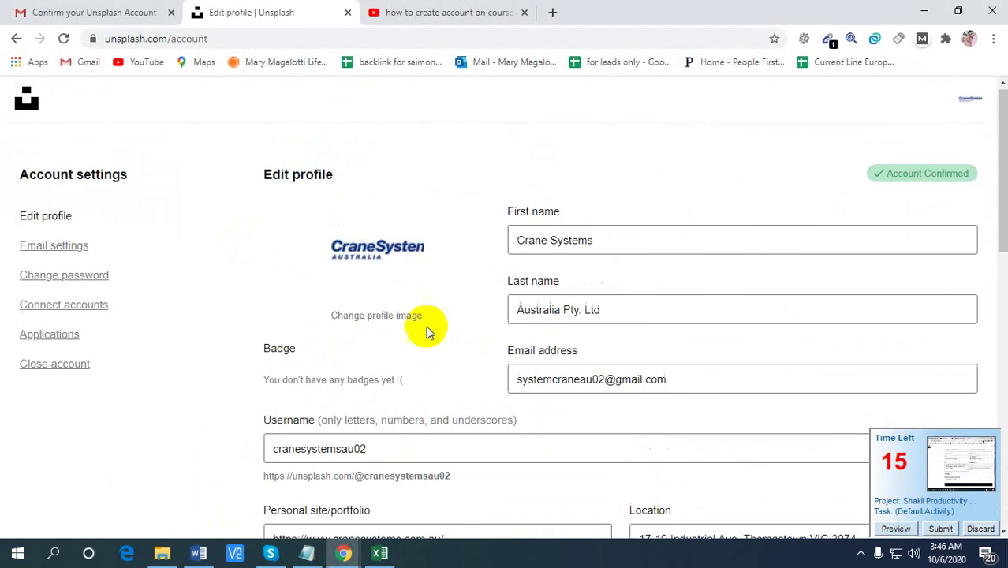
{"action": "scroll", "coordinate": [709, 290], "scroll_direction": "down", "scroll_amount": 2}
{"action": "scroll", "coordinate": [474, 334], "scroll_direction": "up", "scroll_amount": 1}
{"action": "scroll", "coordinate": [700, 243], "scroll_direction": "down", "scroll_amount": 5}
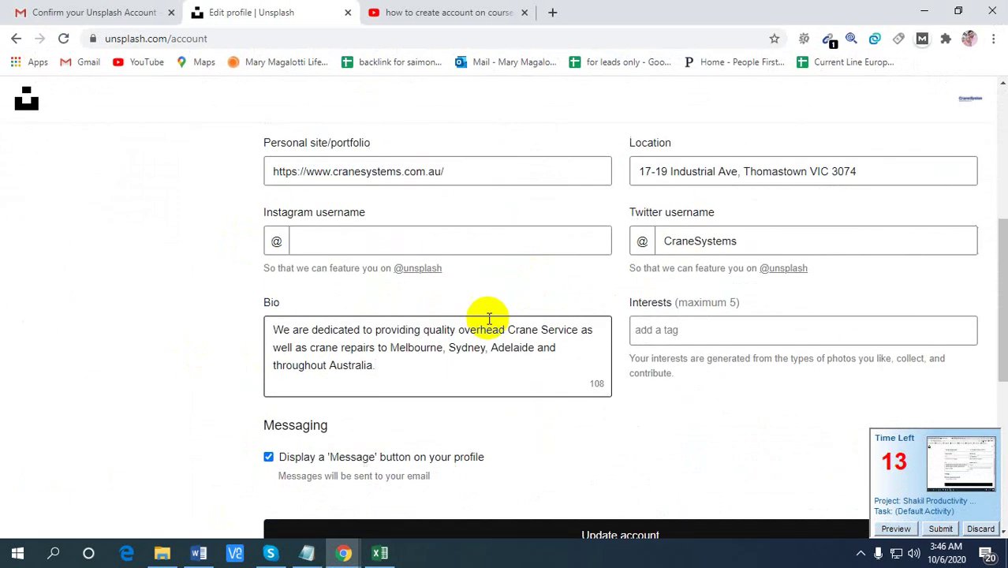
{"action": "left_click", "coordinate": [635, 406]}
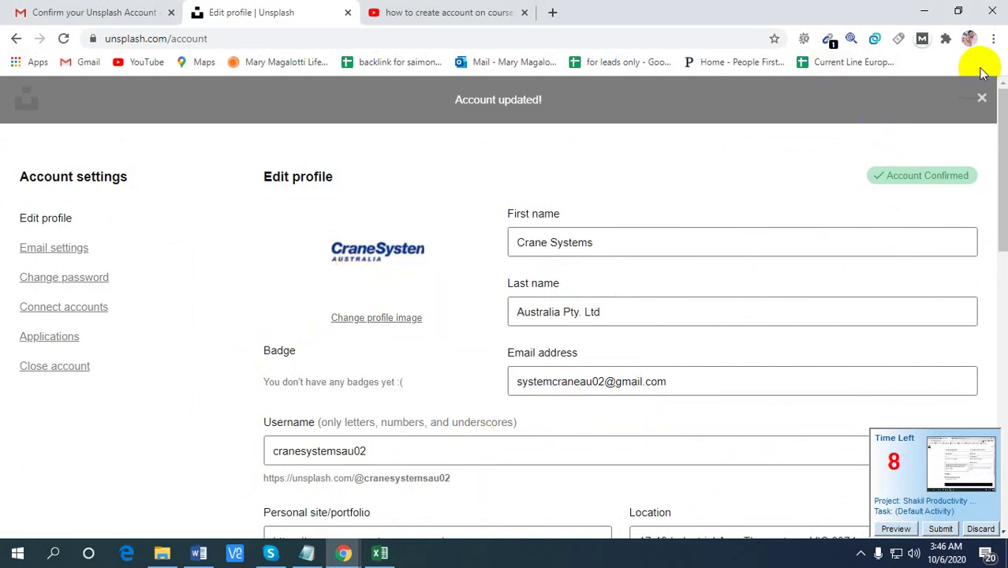
- Dismiss the Account updated banner and select the public profile's web address
{"action": "left_click", "coordinate": [983, 100]}
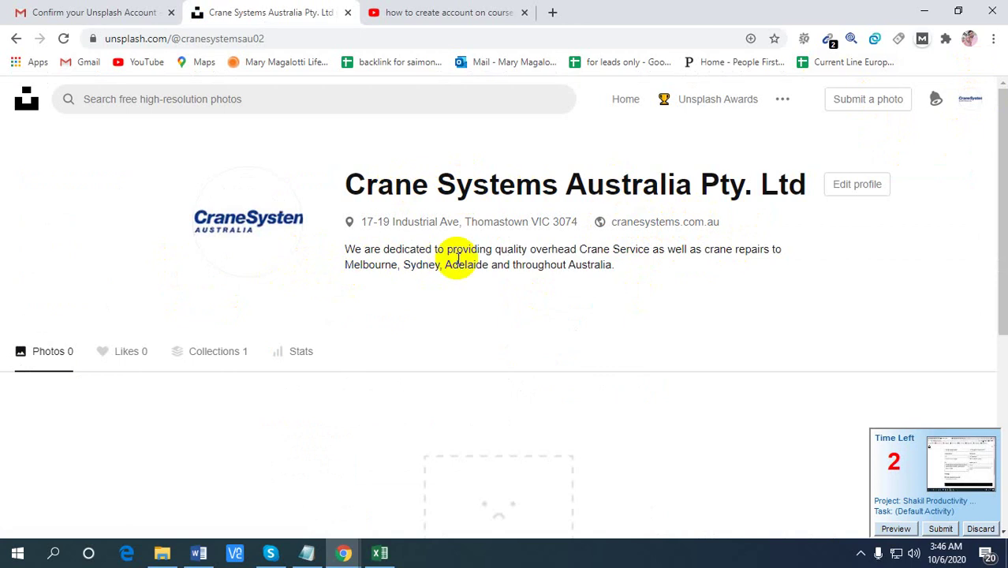
{"action": "left_click", "coordinate": [207, 38]}
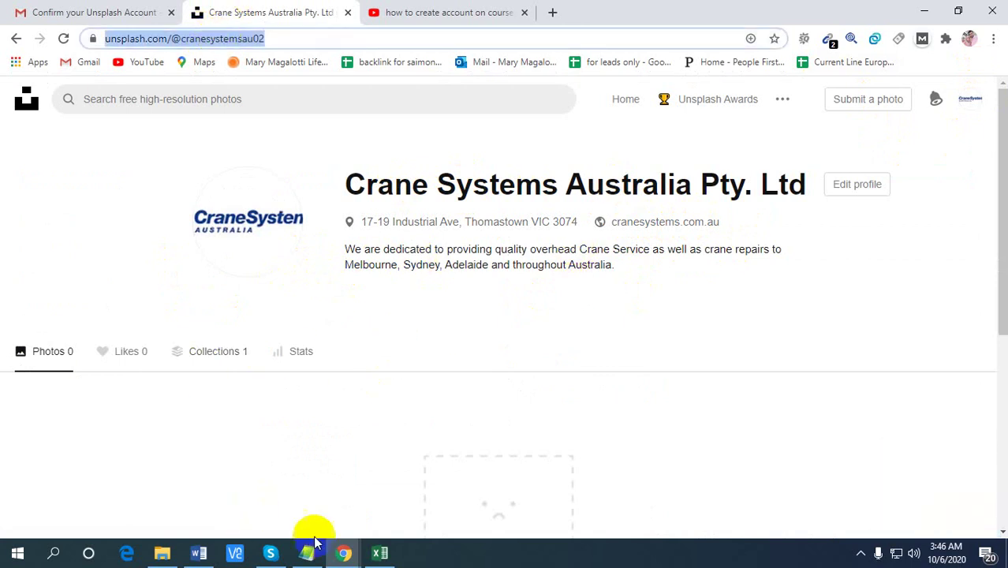
{"action": "left_click", "coordinate": [343, 550]}
- Load the copied profile URL in the private window, review it, and select its address
{"action": "left_click", "coordinate": [406, 500]}
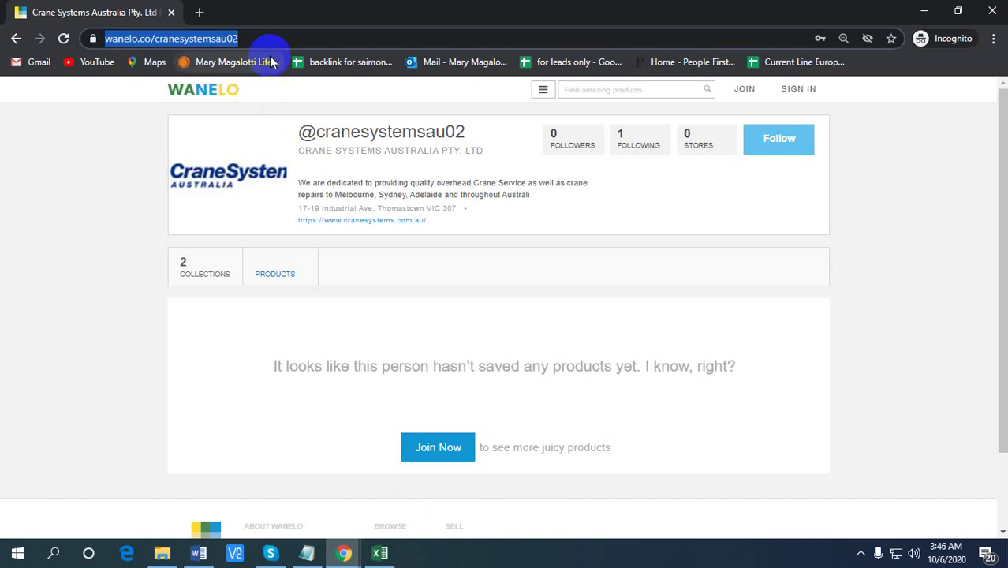
{"action": "key", "text": "ctrl+v"}
{"action": "key", "text": "Return"}
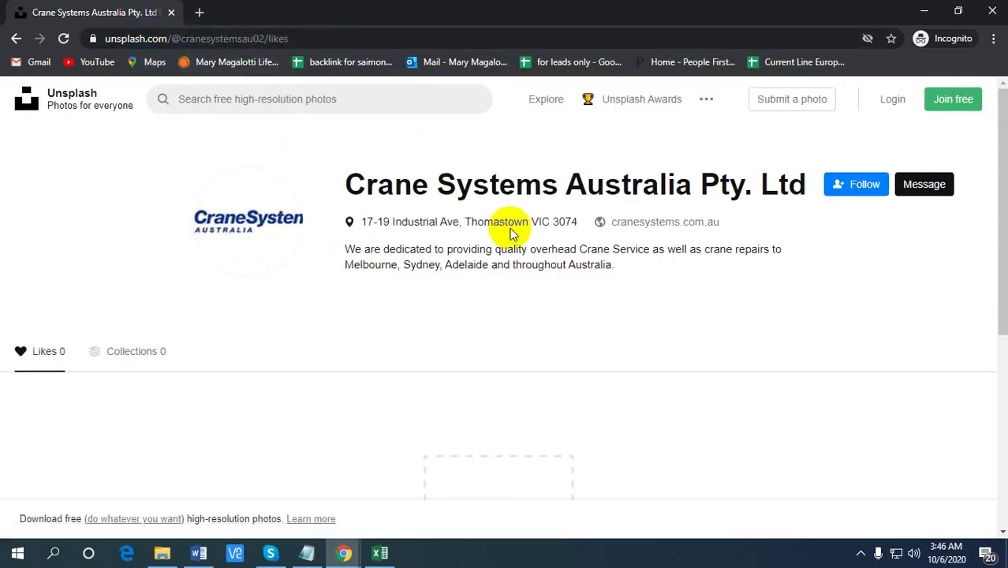
{"action": "scroll", "coordinate": [352, 237], "scroll_direction": "down", "scroll_amount": 1}
{"action": "scroll", "coordinate": [352, 236], "scroll_direction": "up", "scroll_amount": 1}
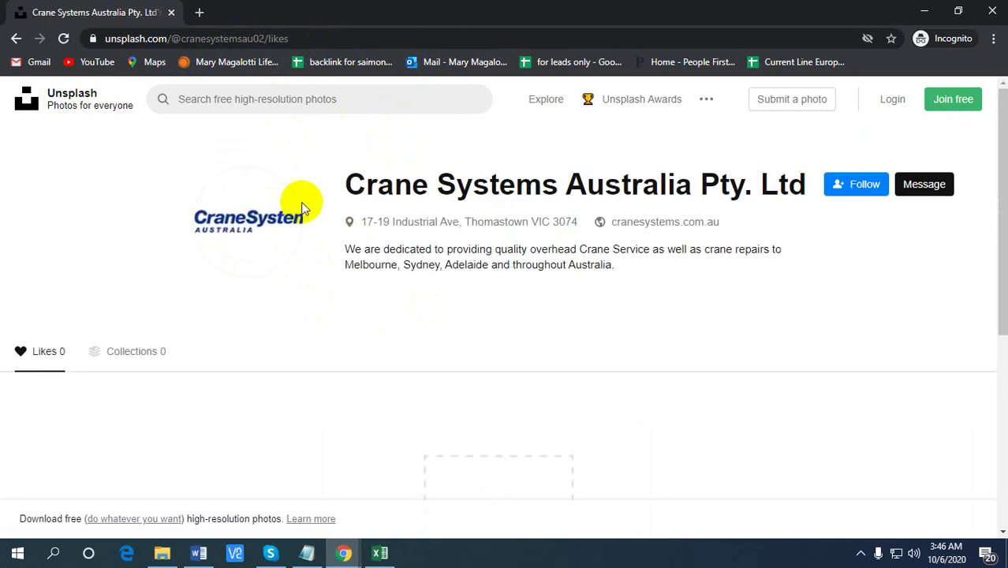
{"action": "left_click", "coordinate": [269, 36]}
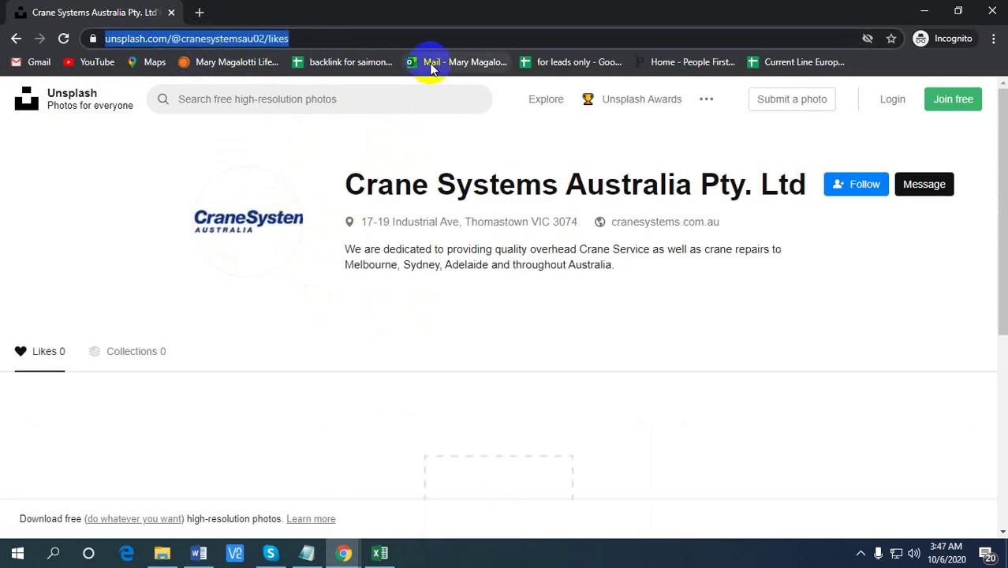
- Paste the Unsplash profile URL into G53, the Live URL cell on the profile listing sheet
{"action": "left_click", "coordinate": [376, 554]}
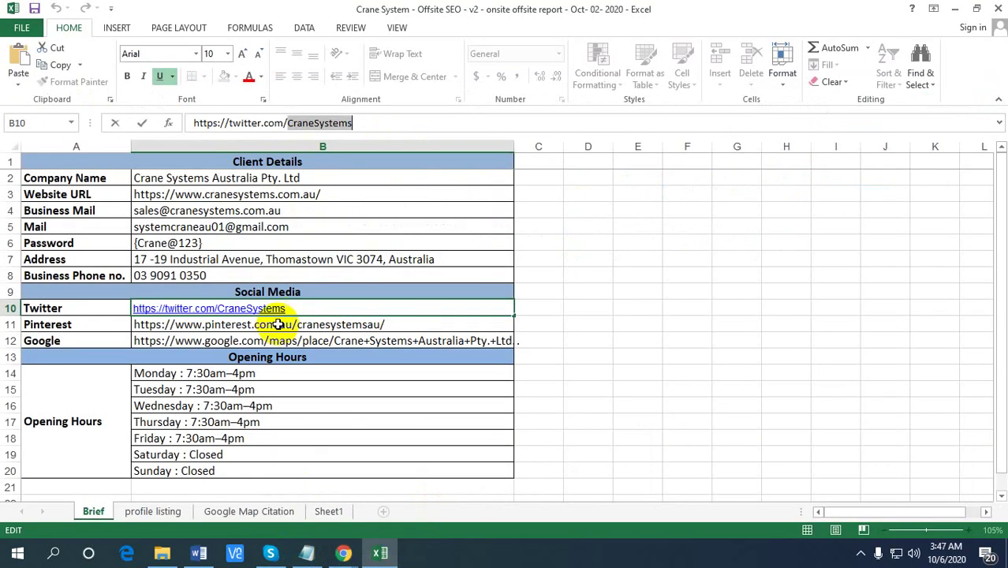
{"action": "left_click", "coordinate": [158, 511]}
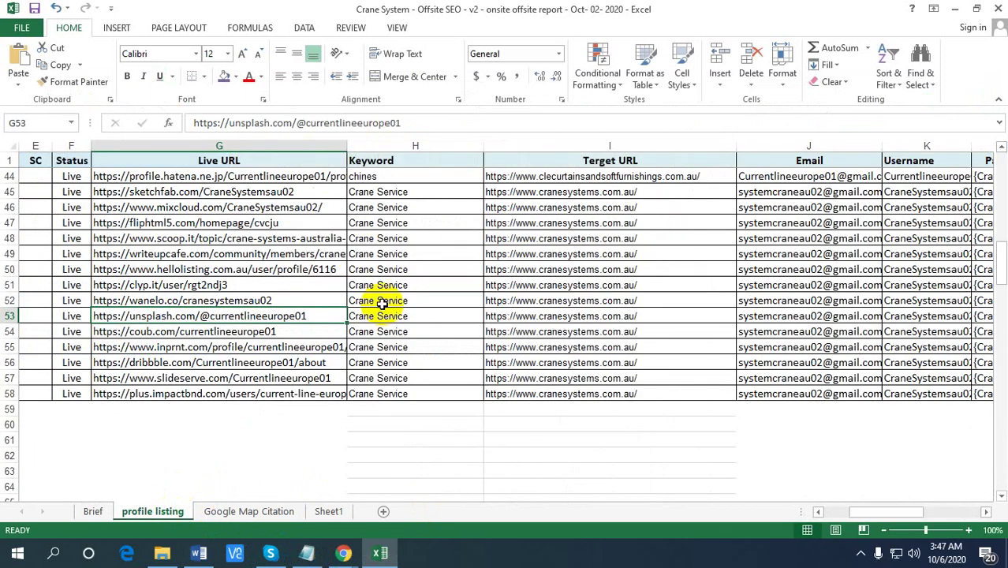
{"action": "key", "text": "Down"}
{"action": "key", "text": "Up"}
{"action": "key", "text": "ctrl+v"}
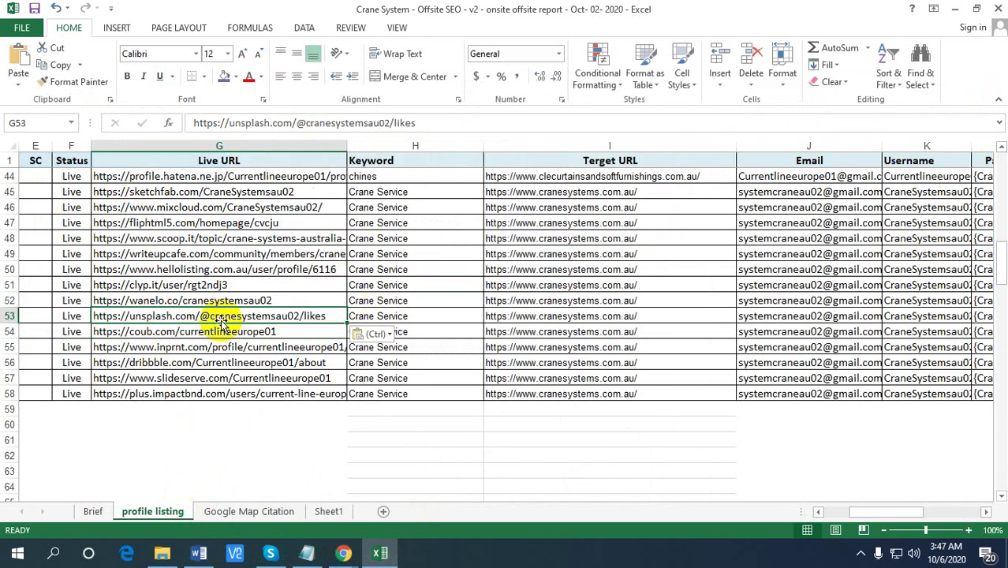
{"action": "scroll", "coordinate": [293, 325], "scroll_direction": "right", "scroll_amount": 2}
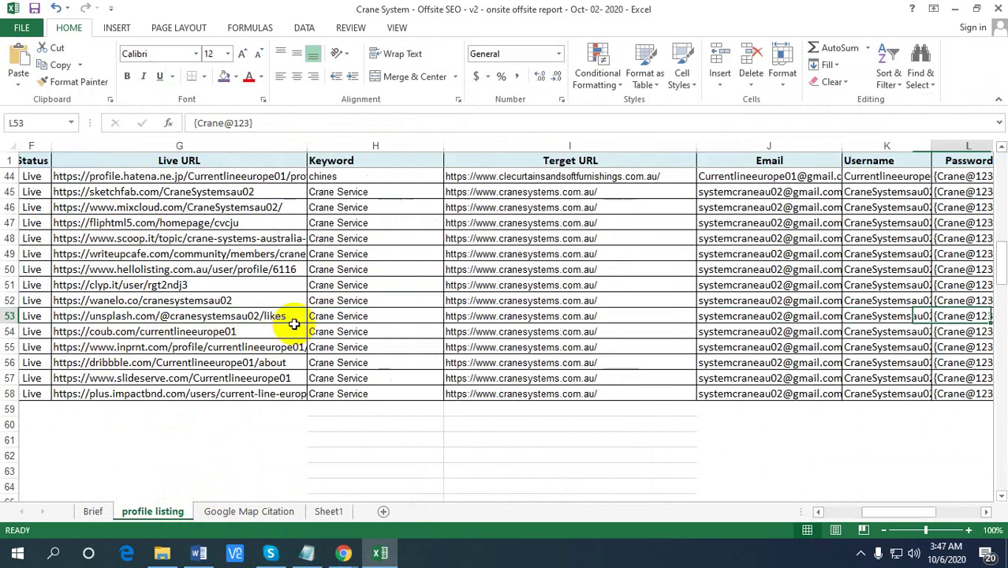
{"action": "scroll", "coordinate": [293, 325], "scroll_direction": "left", "scroll_amount": 3}
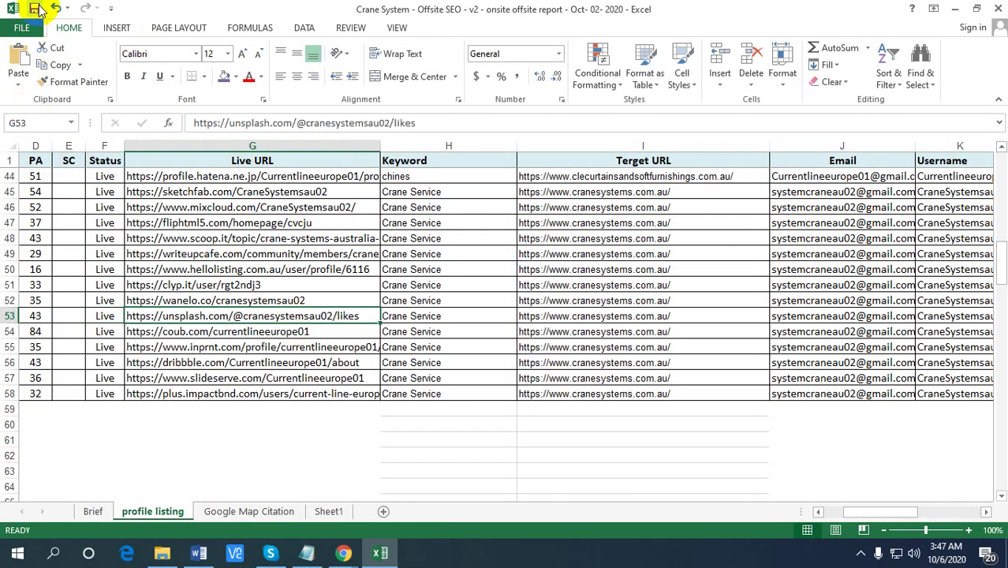
- Switch back to the Chrome window showing the company's Unsplash profile with 0 photos and 1 collection
{"action": "mouse_move", "coordinate": [347, 557]}
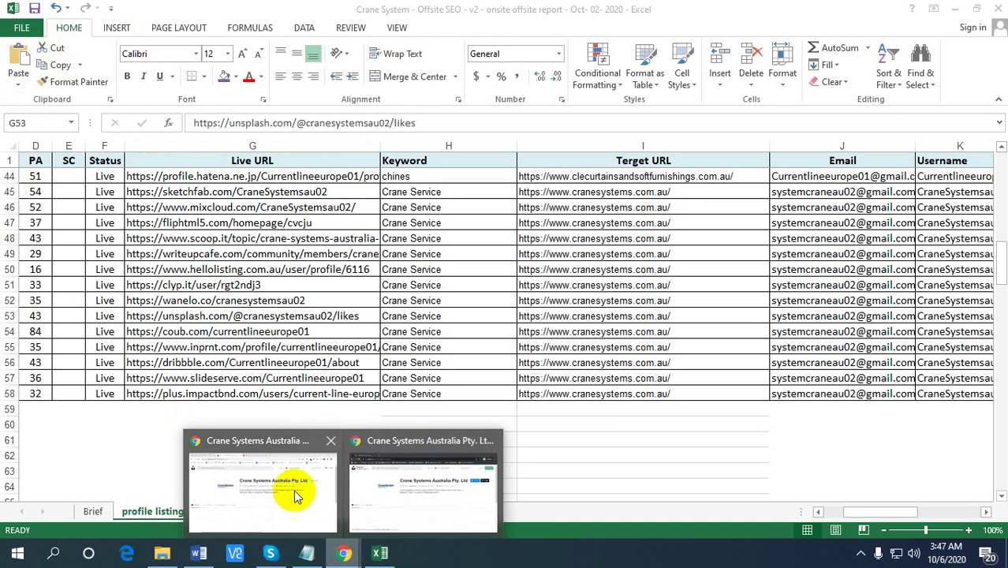
{"action": "left_click", "coordinate": [281, 486]}
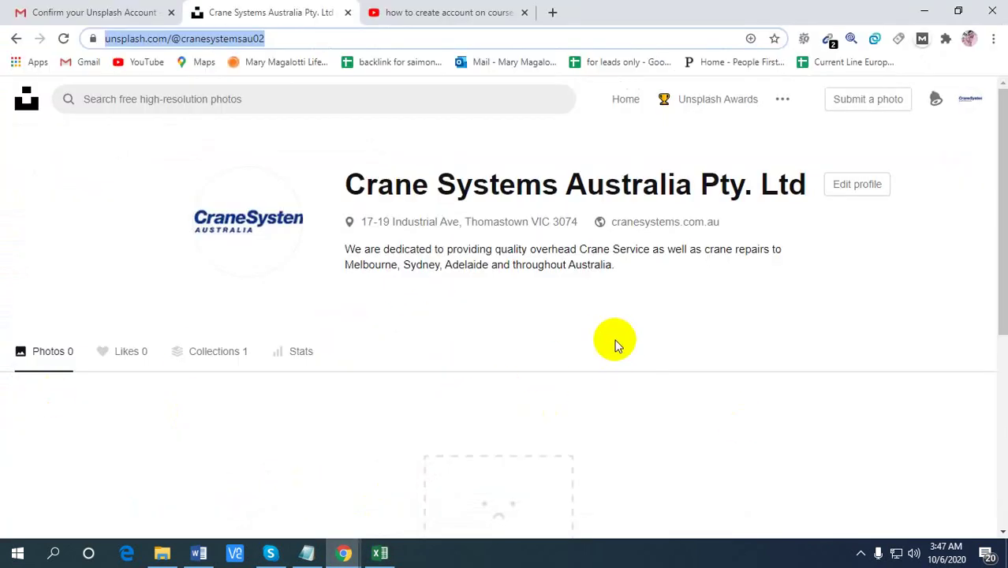